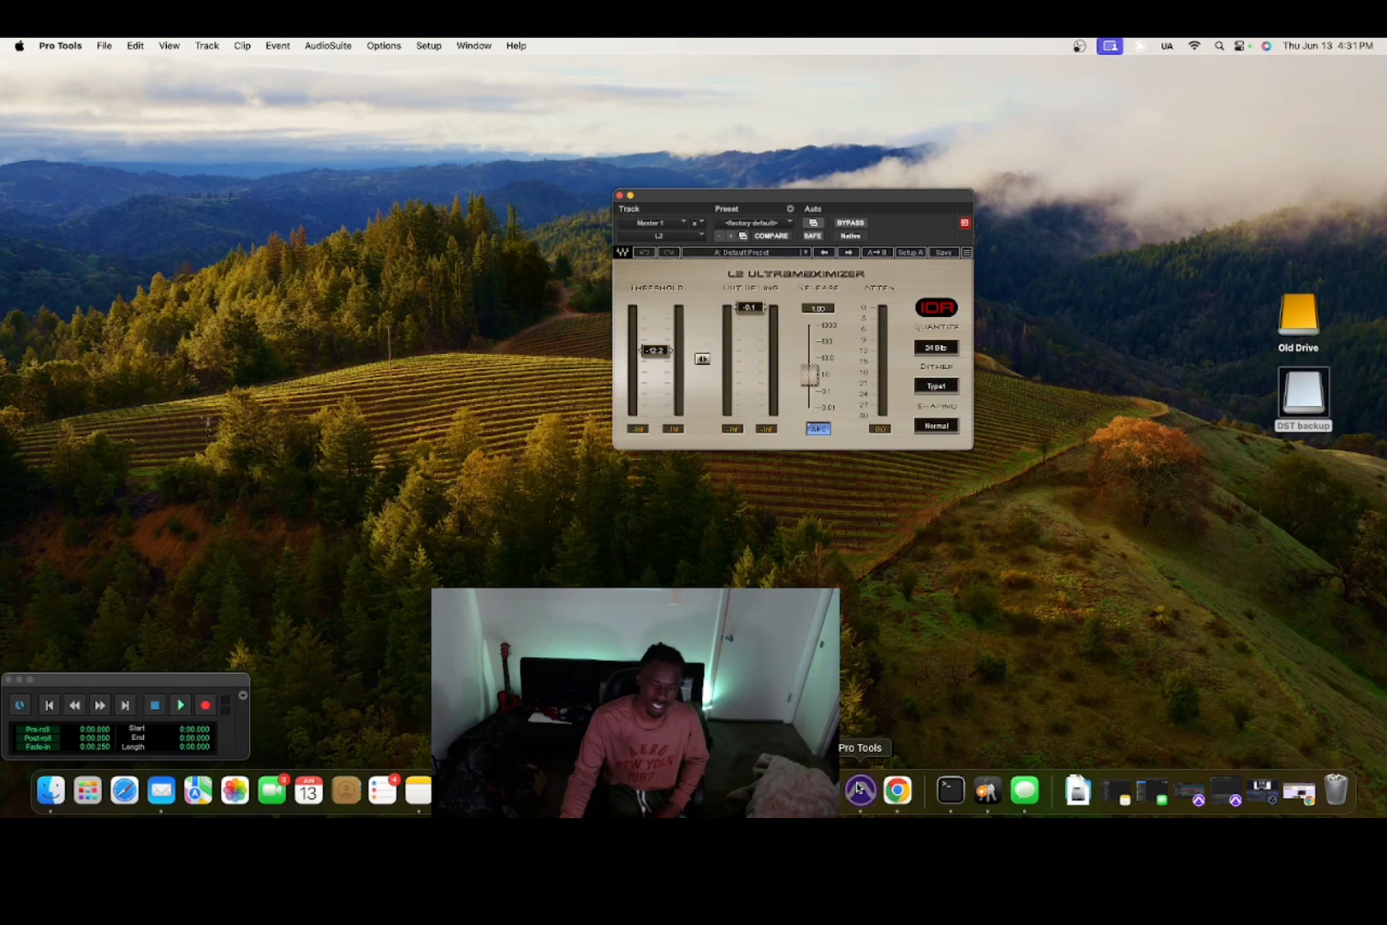
Bring up the Bad Bitches Edit window, close the L2 Ultramaximizer, and start playback.
click(860, 786)
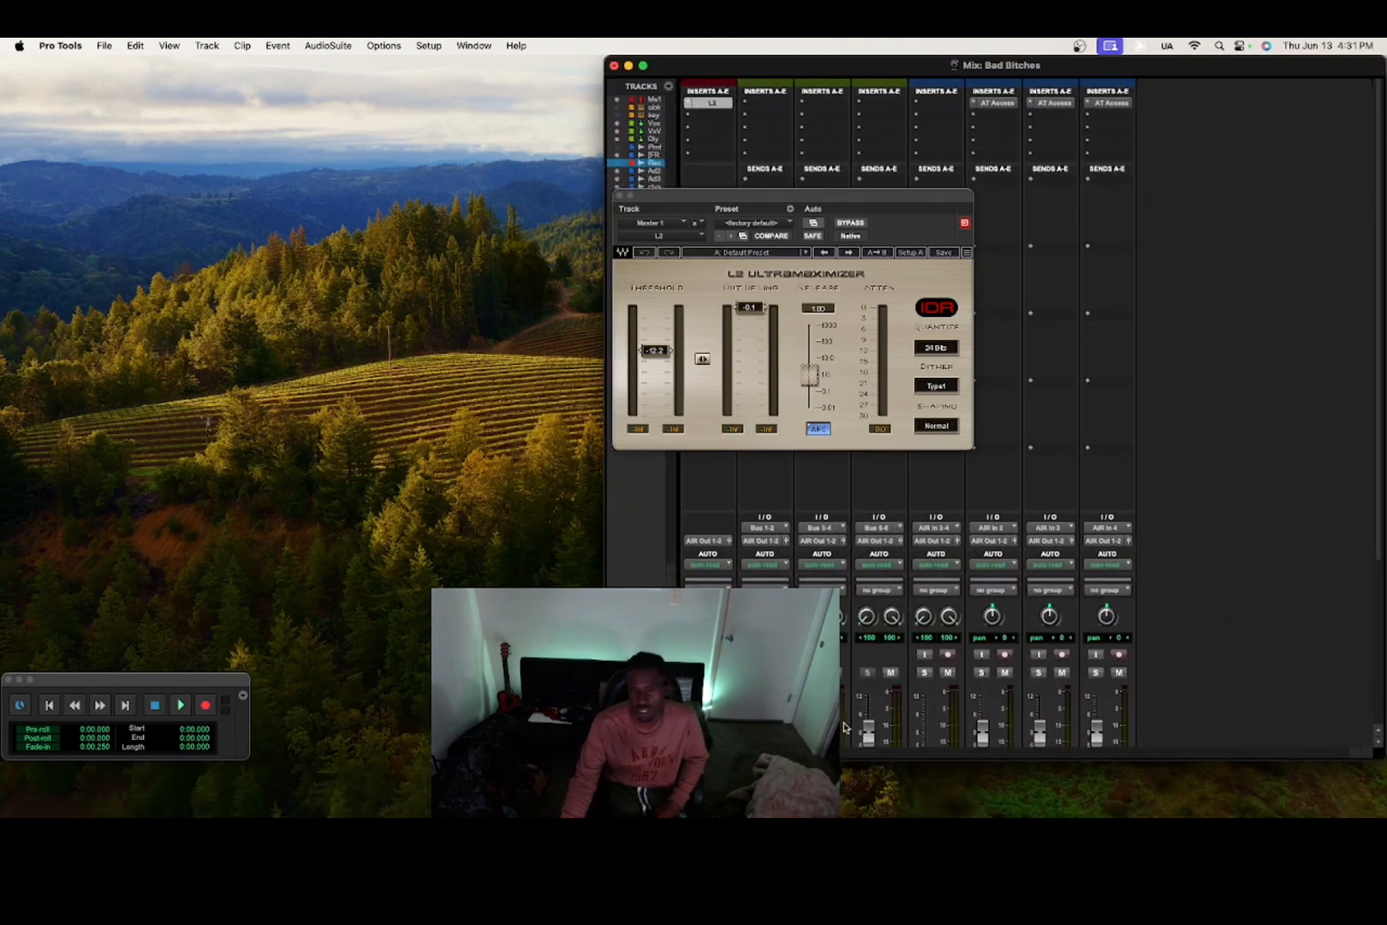
key(super+equal)
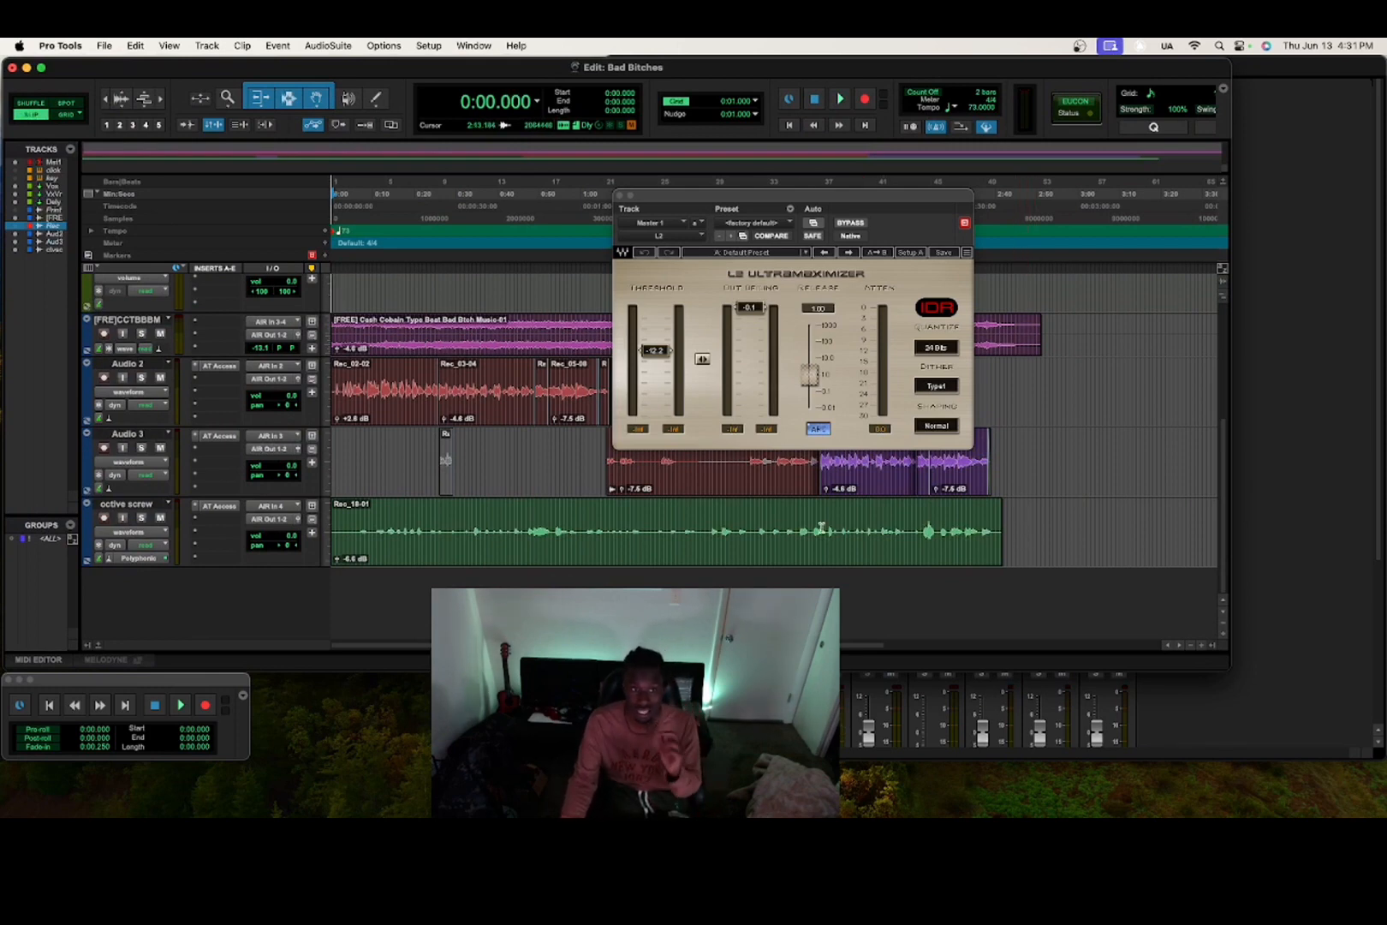
click(620, 196)
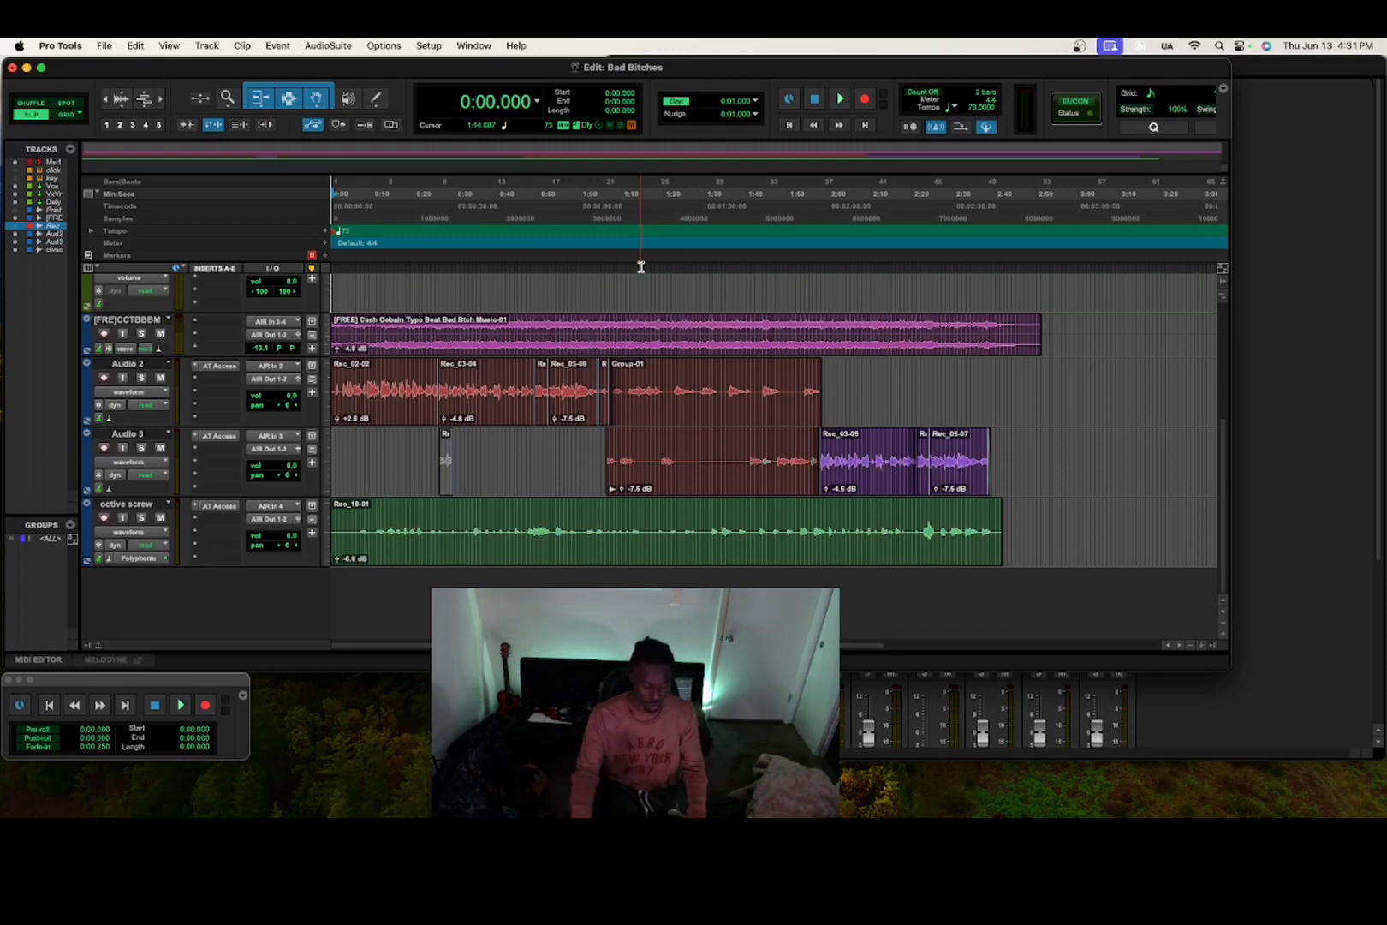
key(space)
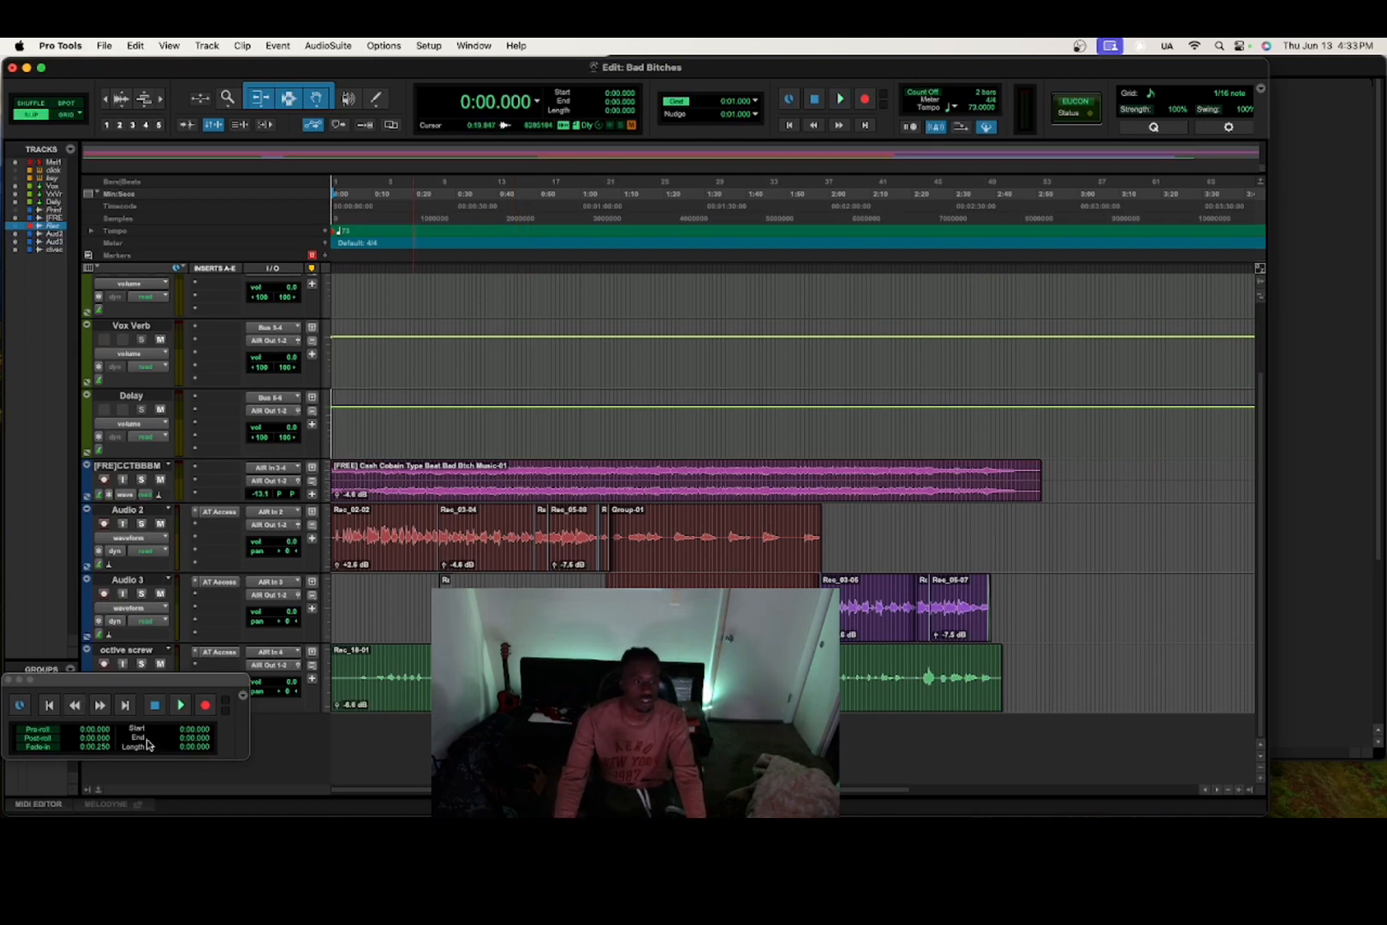
Mute octive screw and Audio 3, play the beat alone, and open its EQ insert choices.
click(9, 680)
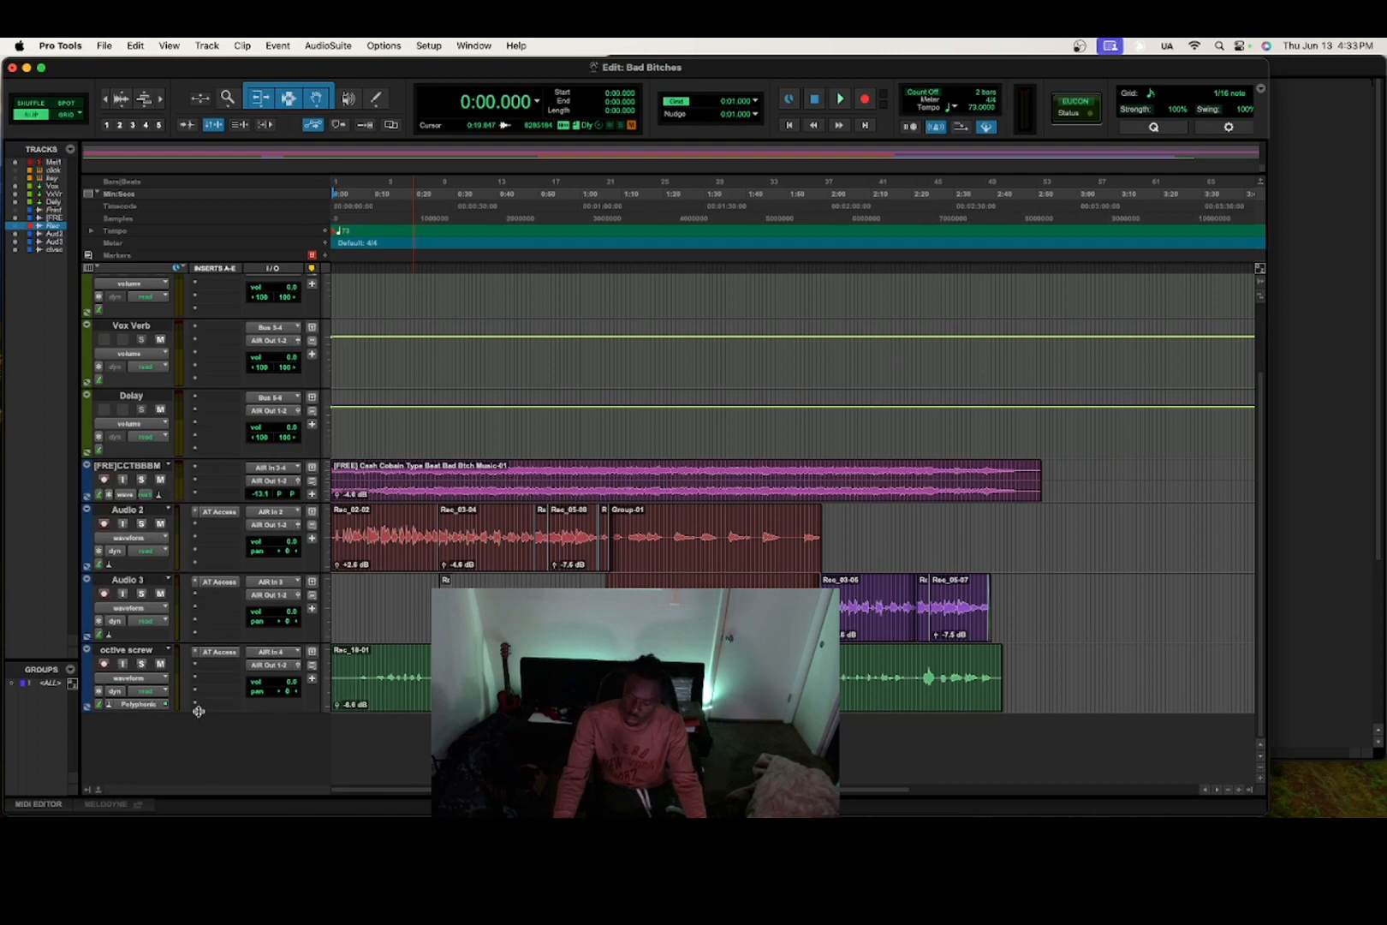
click(160, 665)
click(160, 594)
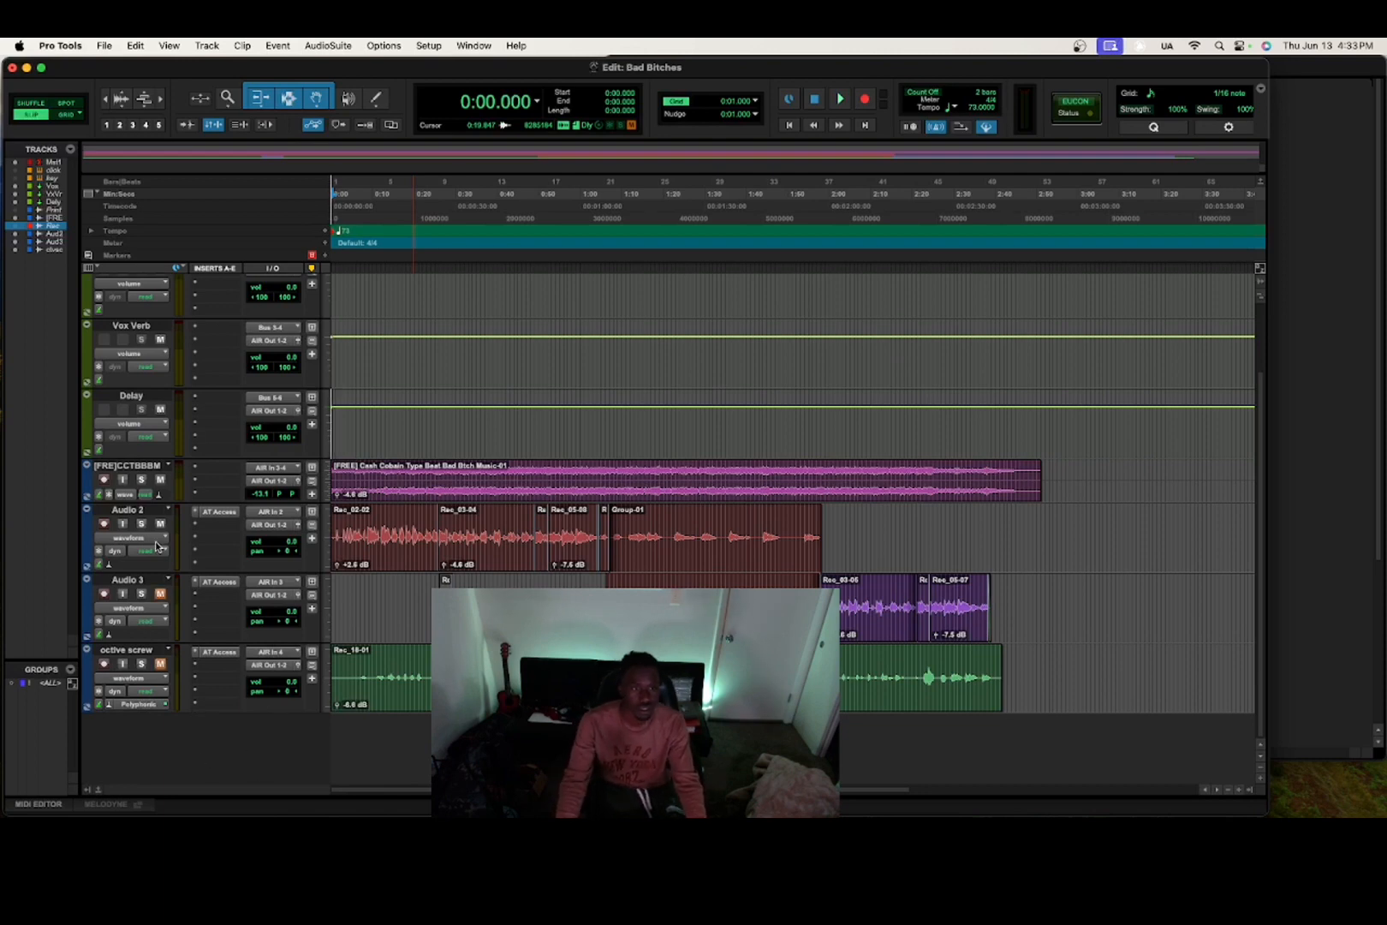
key(space)
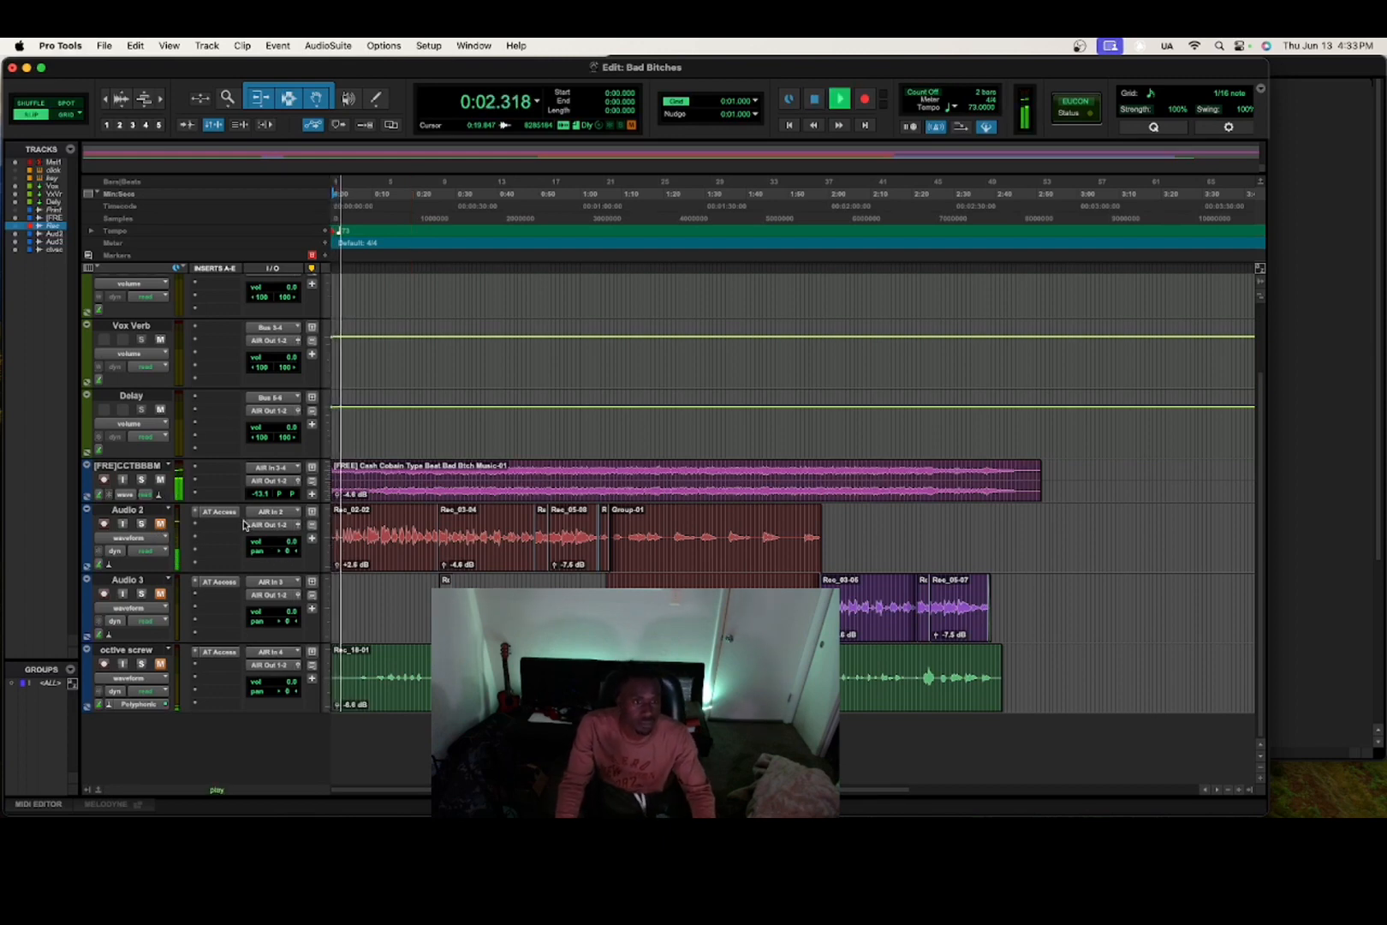
click(216, 473)
mouse_move(347, 472)
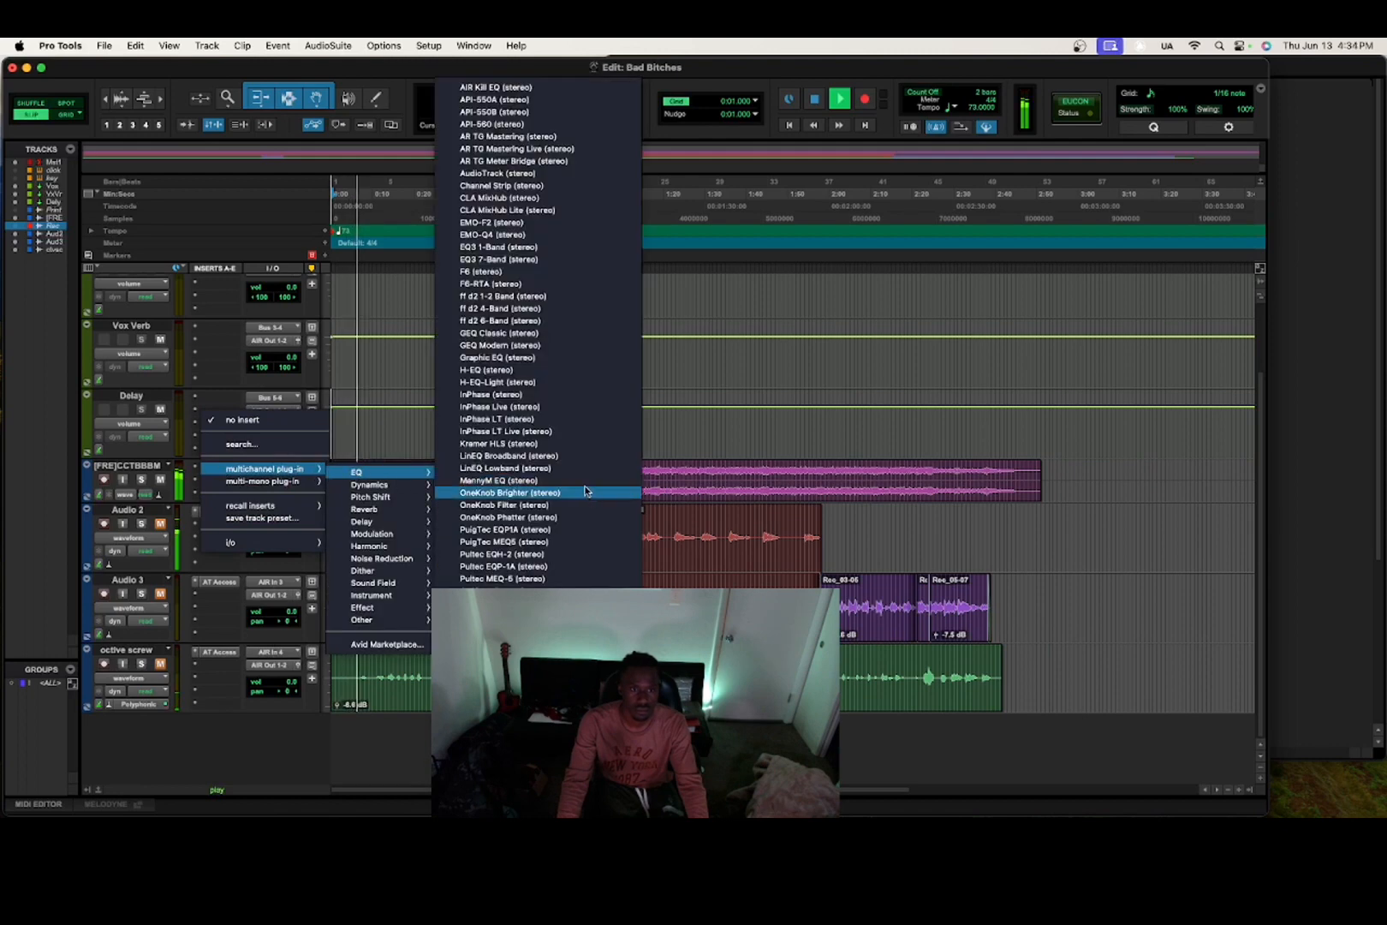
Insert EQ3 7-Band on the beat track and boost its high band to 18 dB near 16 kHz.
click(575, 261)
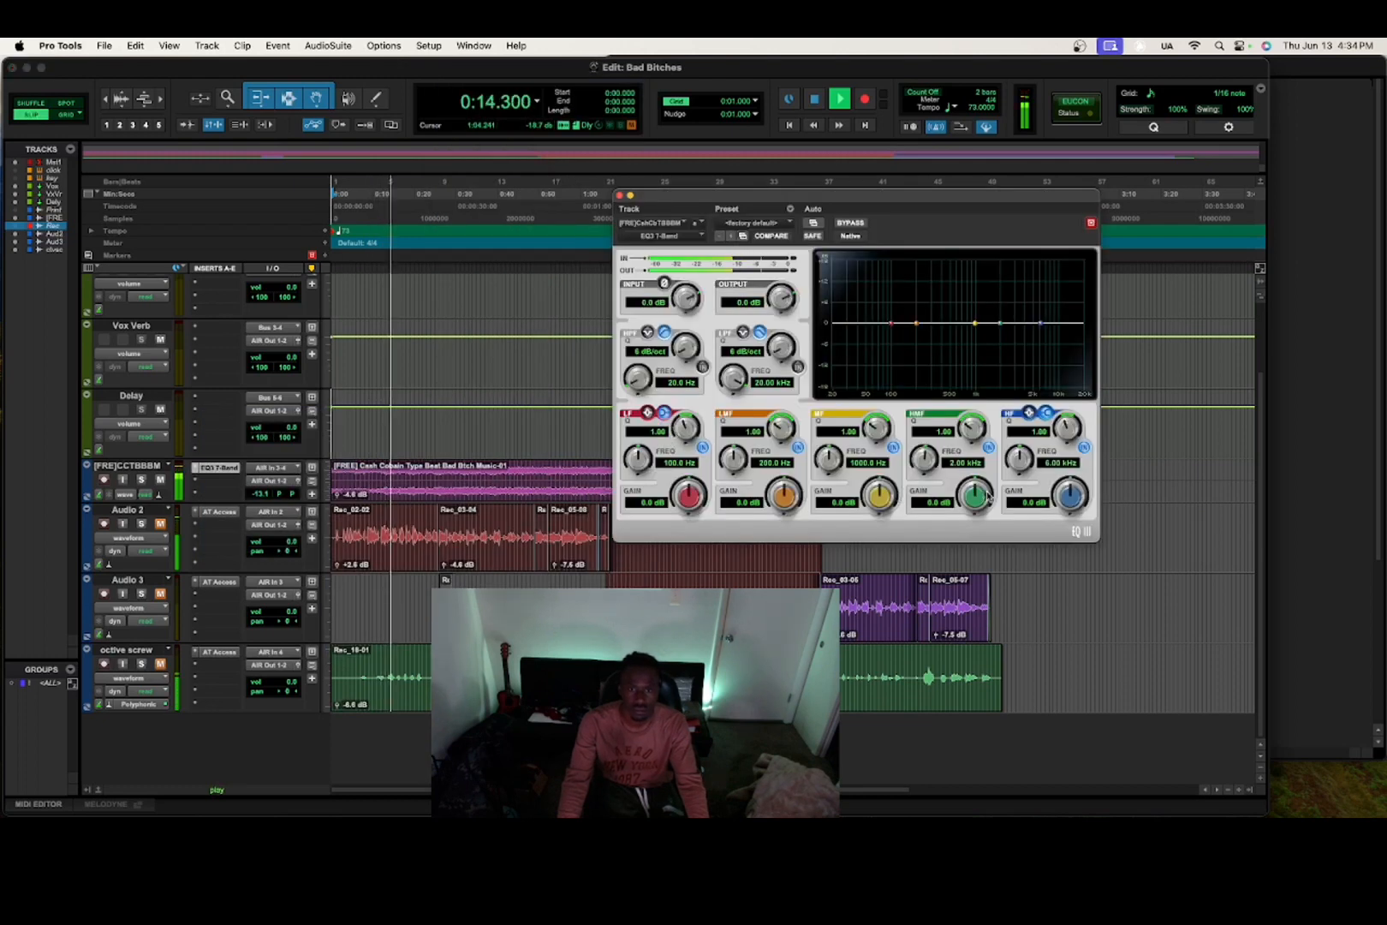
drag(1070, 495, 1025, 419)
click(1027, 412)
click(1028, 412)
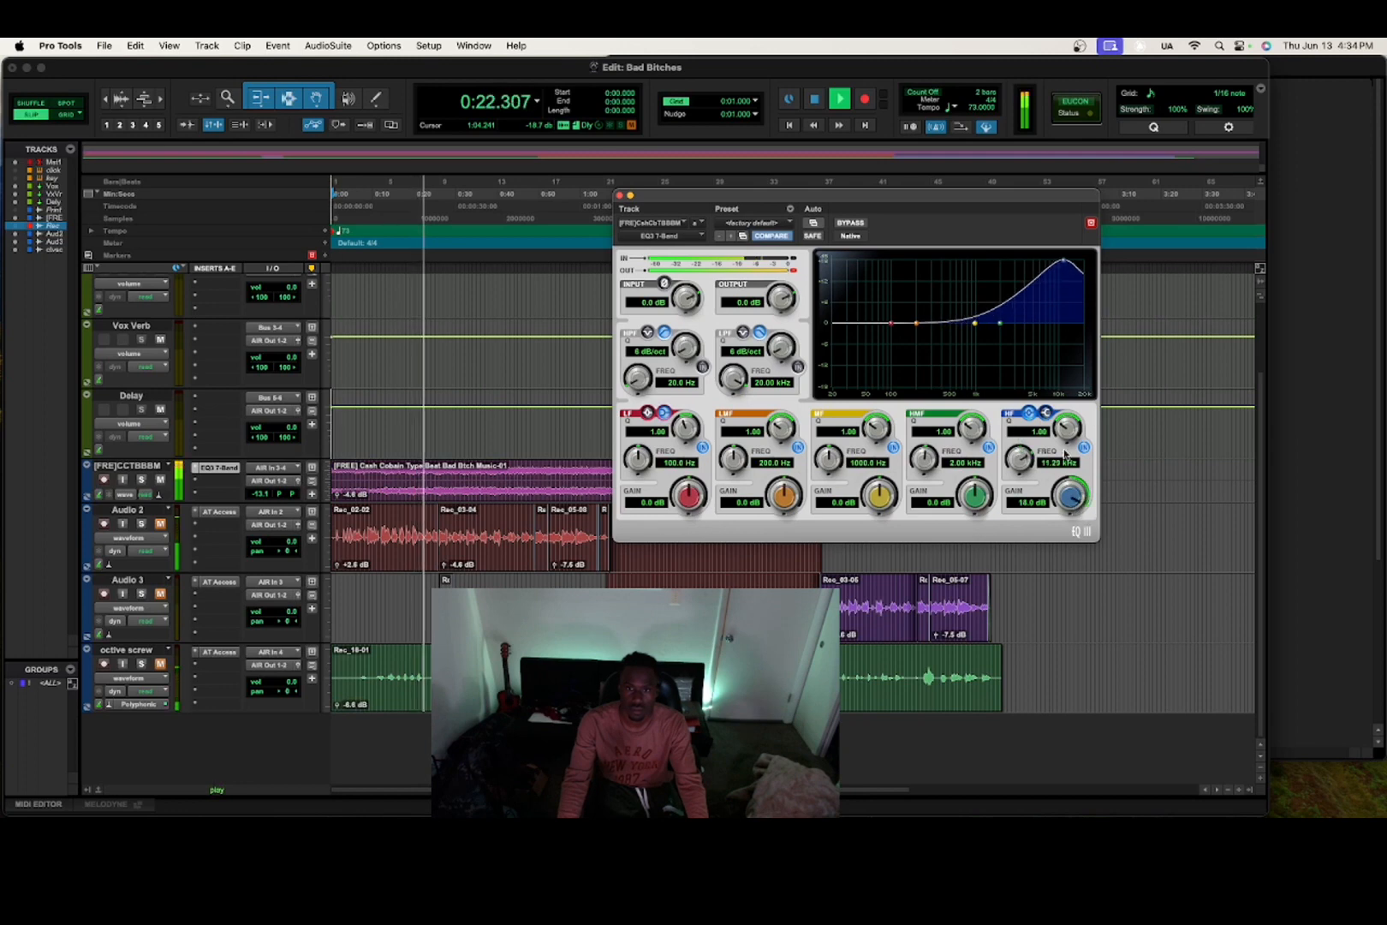
drag(1072, 496, 1063, 411)
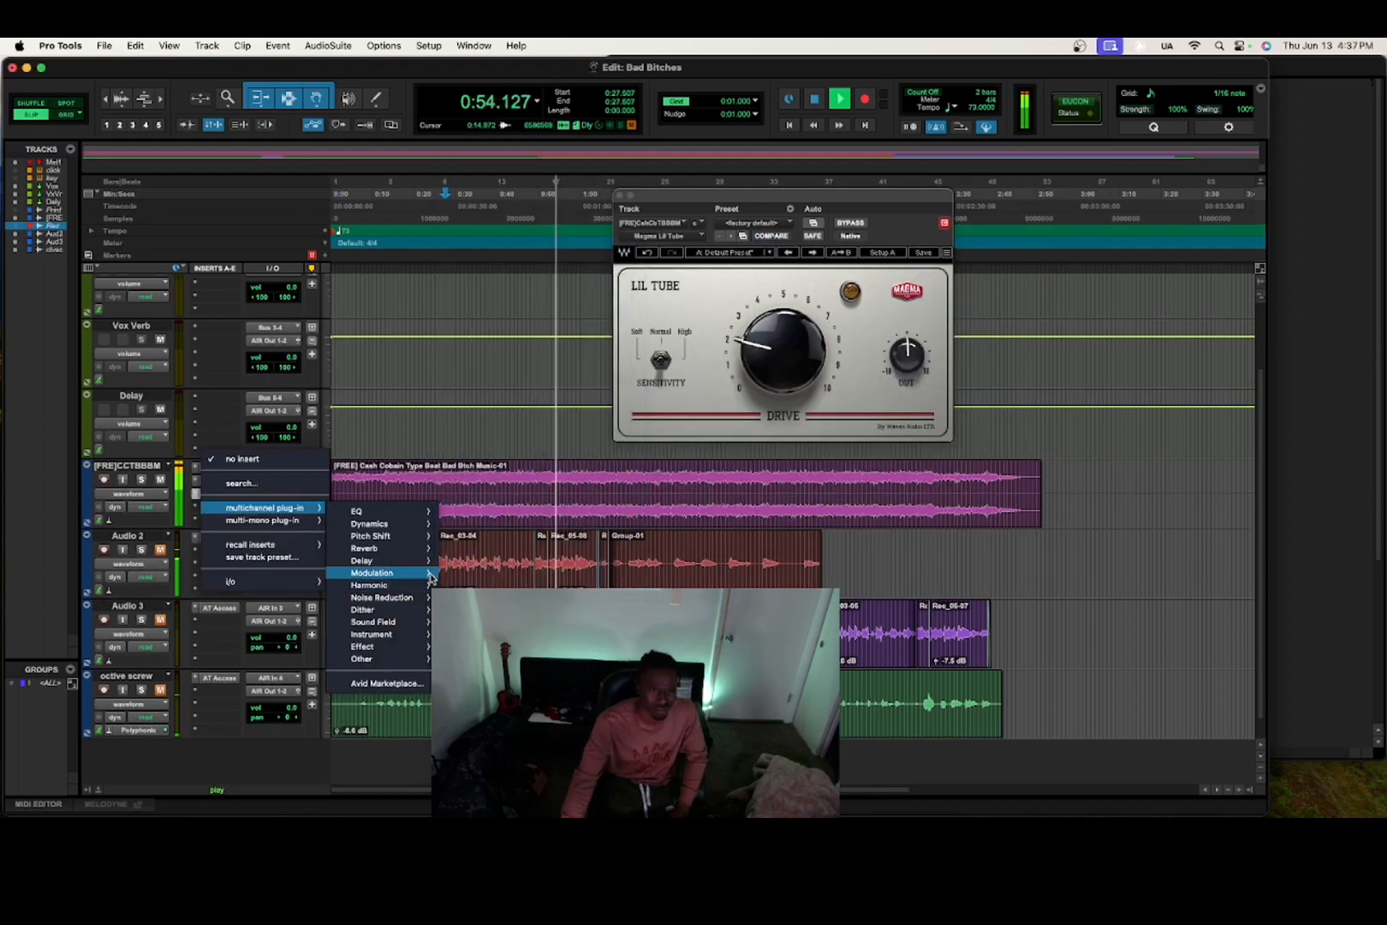
mouse_move(429, 574)
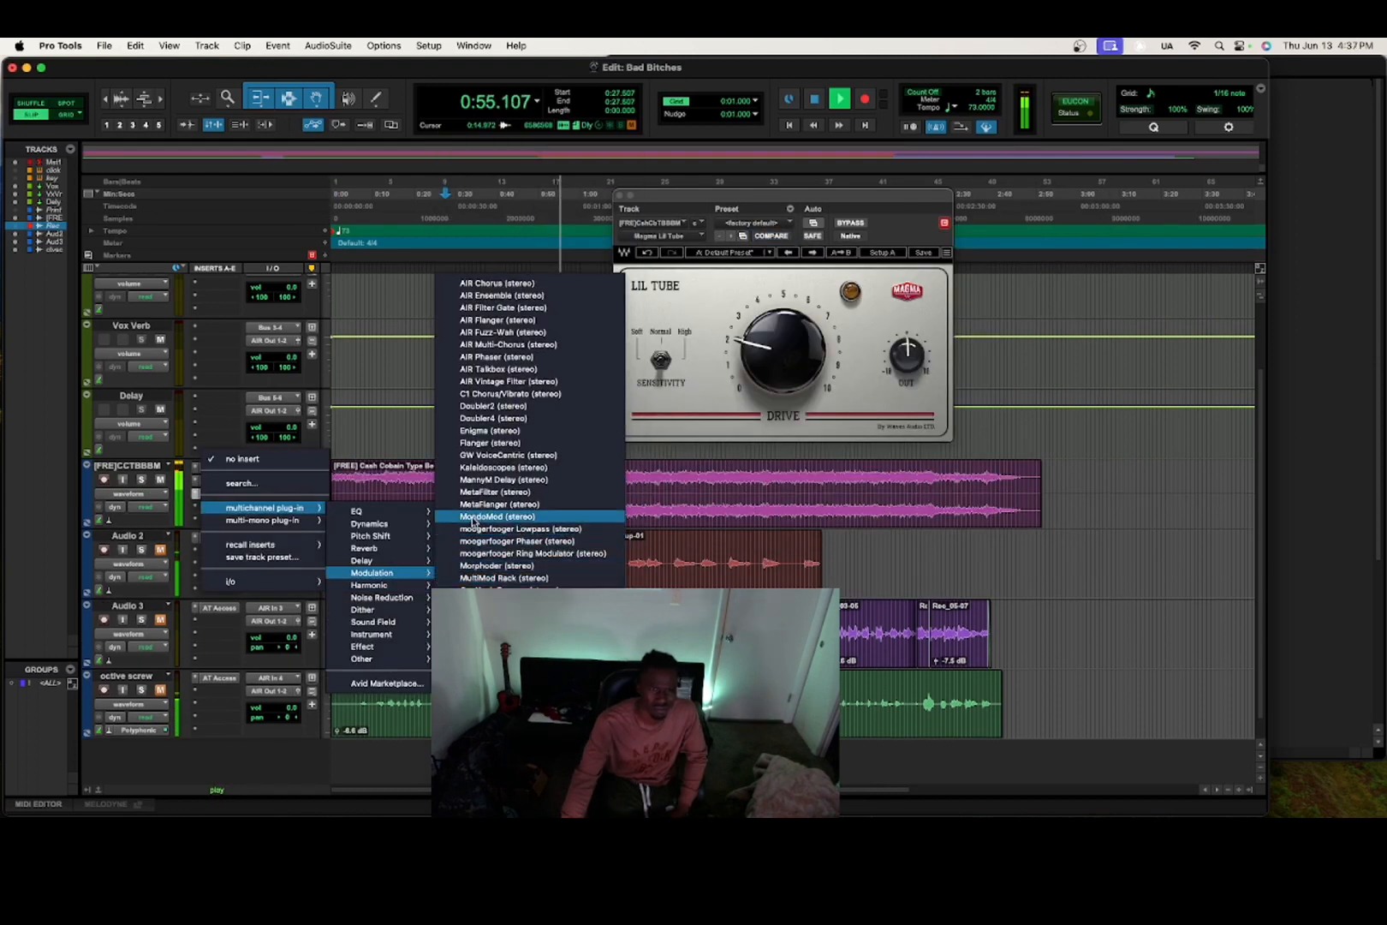
Insert Kaleidoscopes on the beat track with effect 1 set to Chorus and both mixes lowered.
click(502, 467)
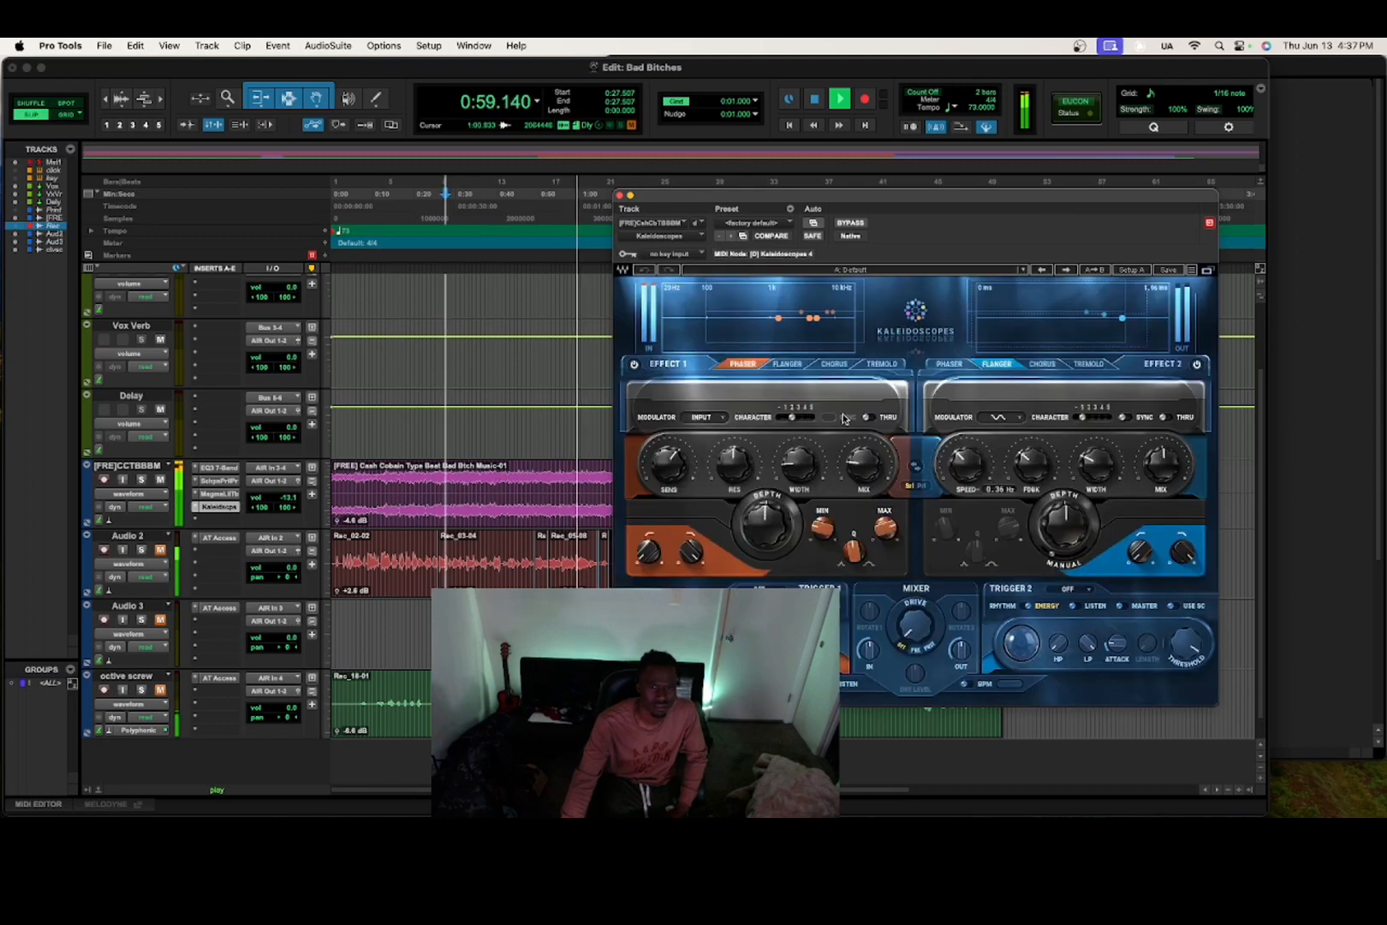
click(800, 364)
click(835, 364)
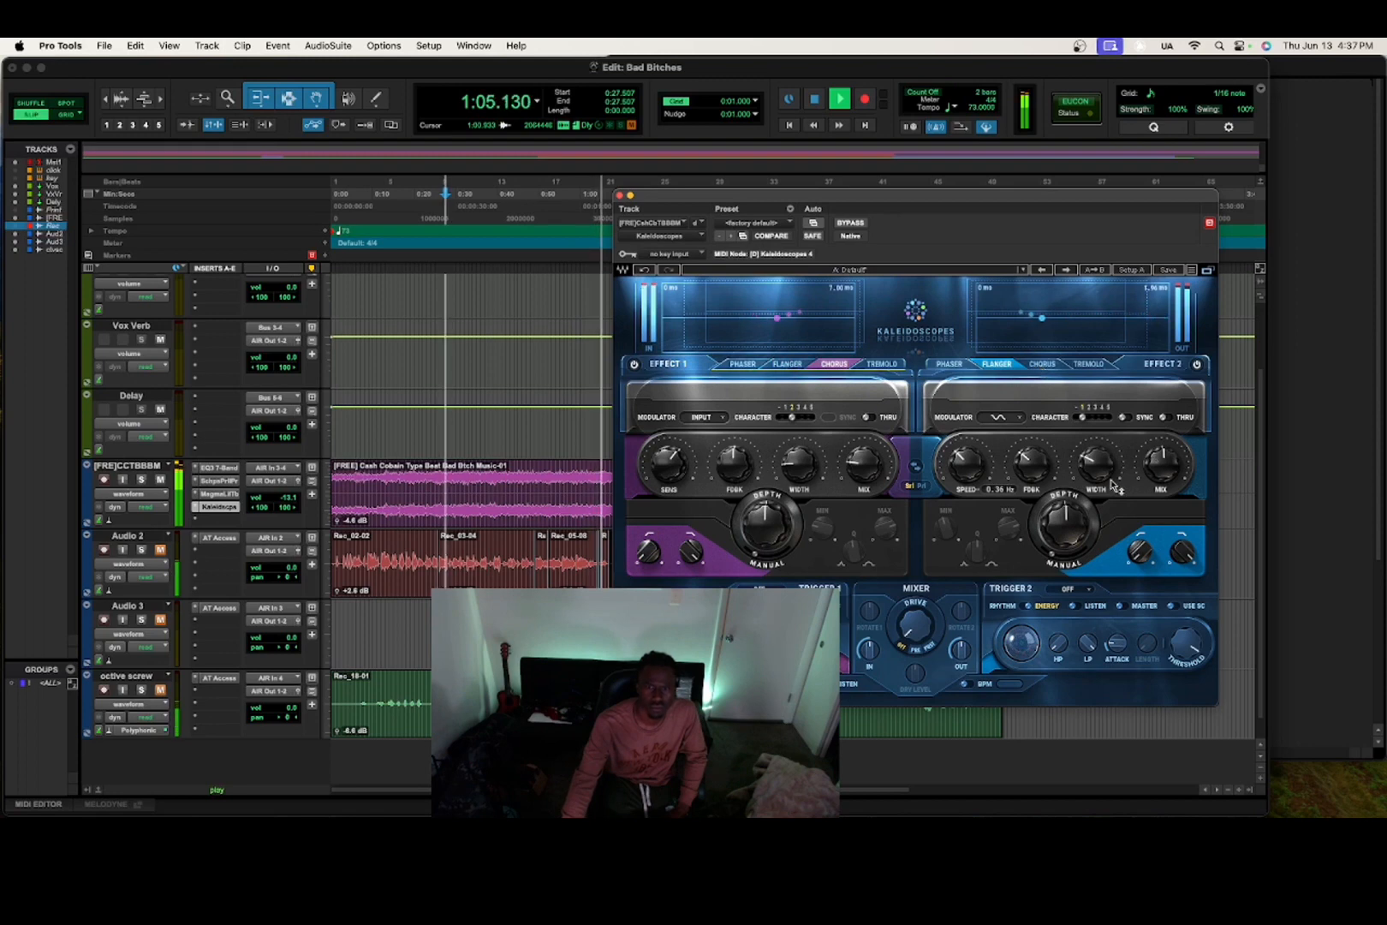
drag(1162, 465, 1162, 520)
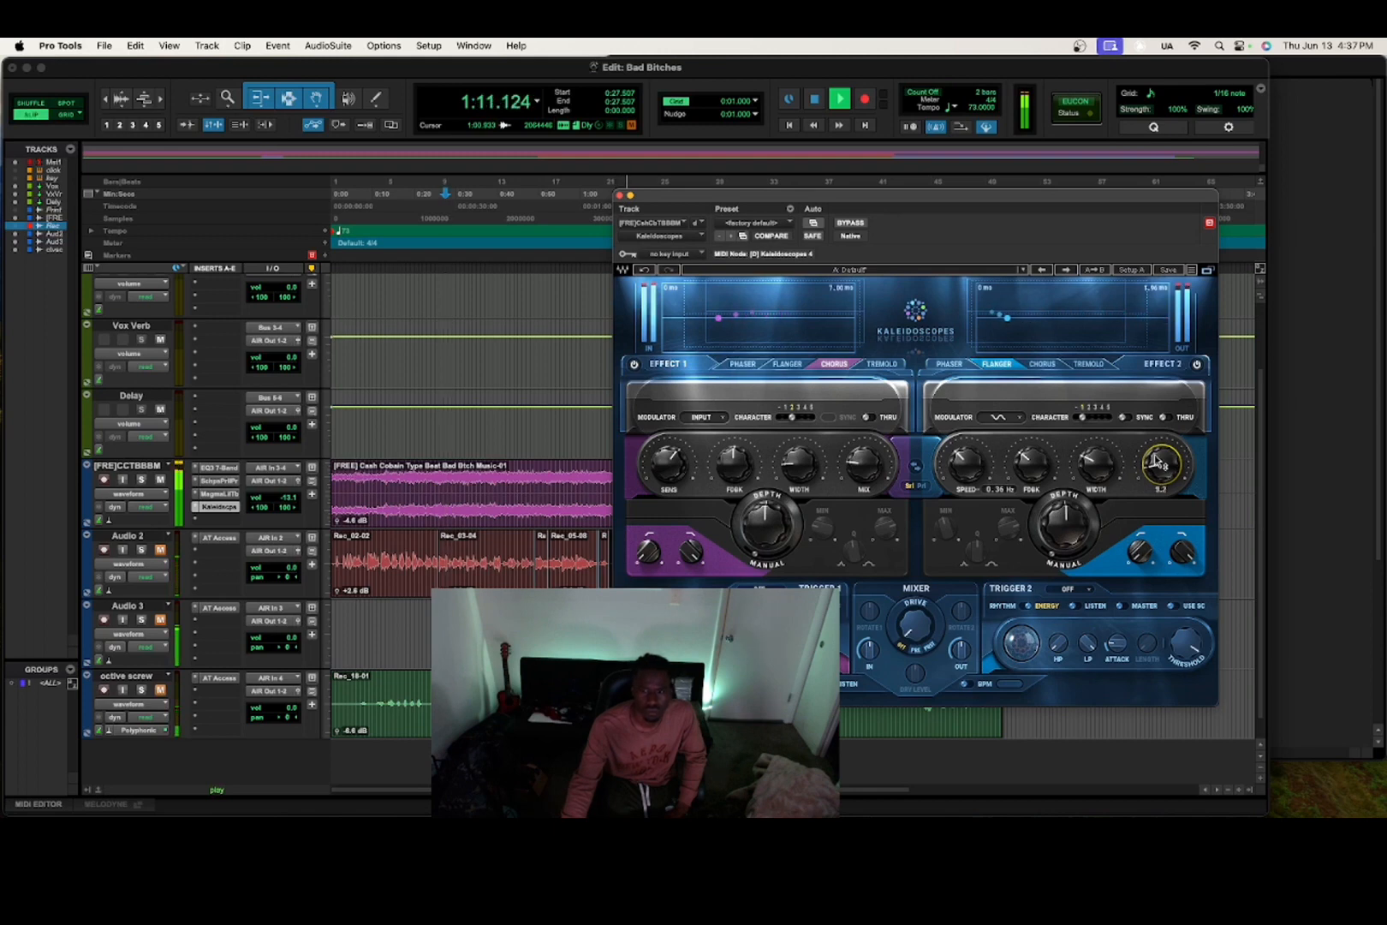
drag(870, 463, 870, 504)
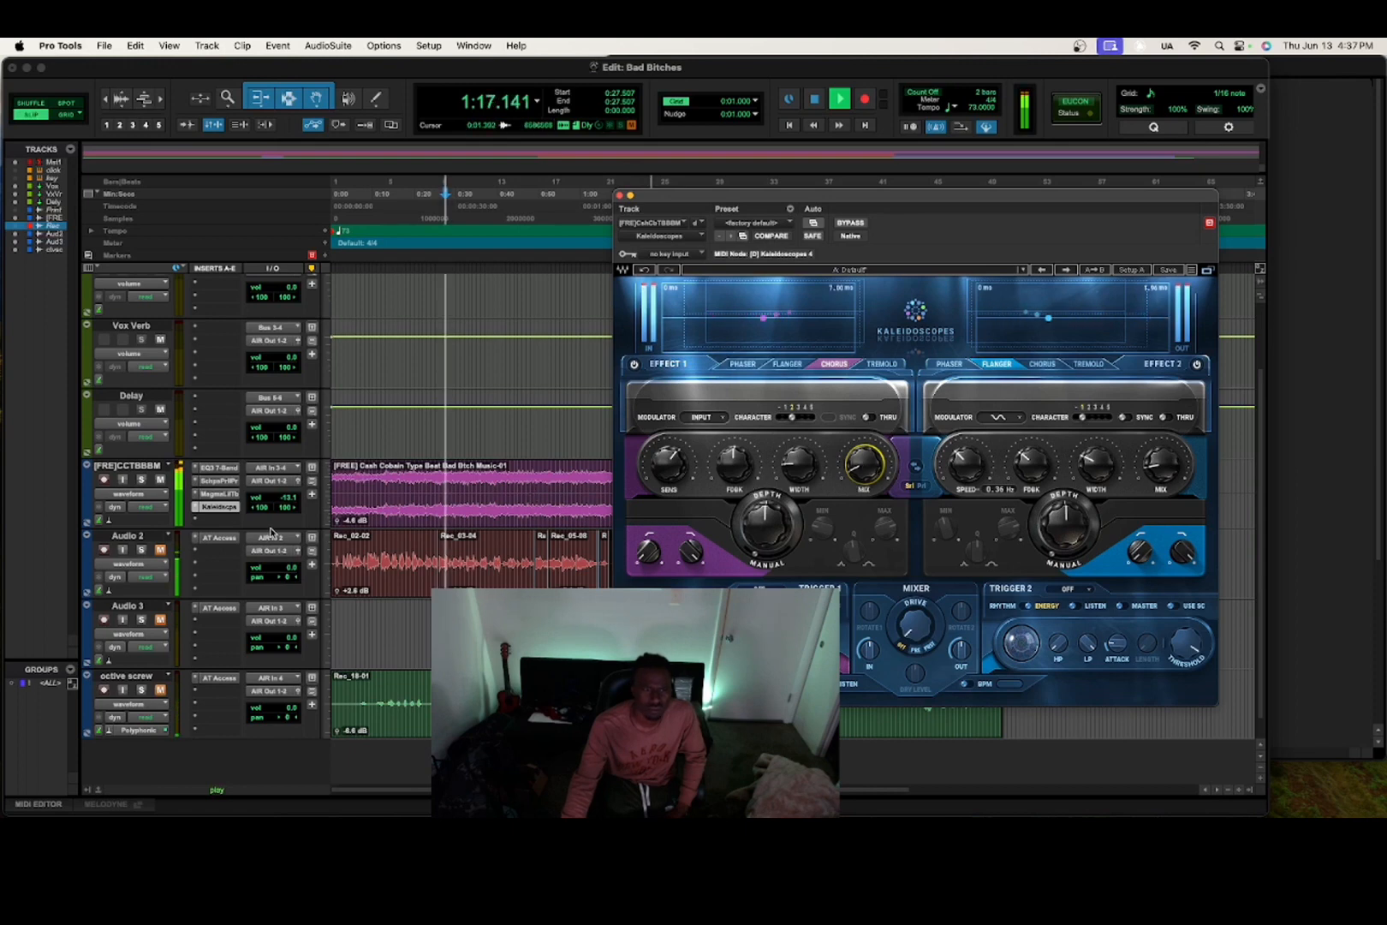
Remove the SSLComp insert from the beat track and bring up the Magma Lil Tube window.
click(224, 520)
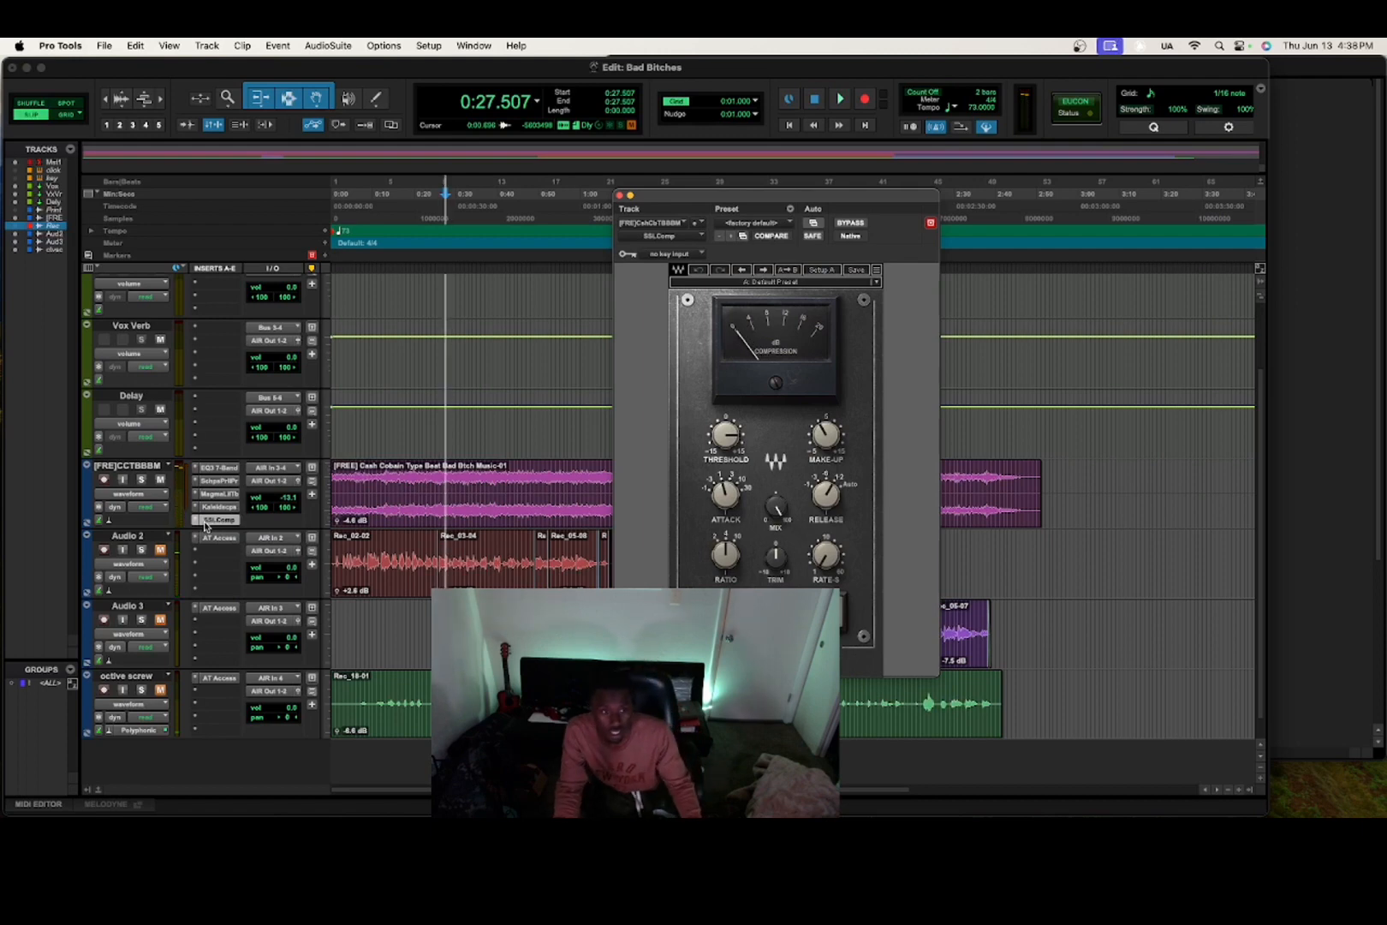
click(201, 521)
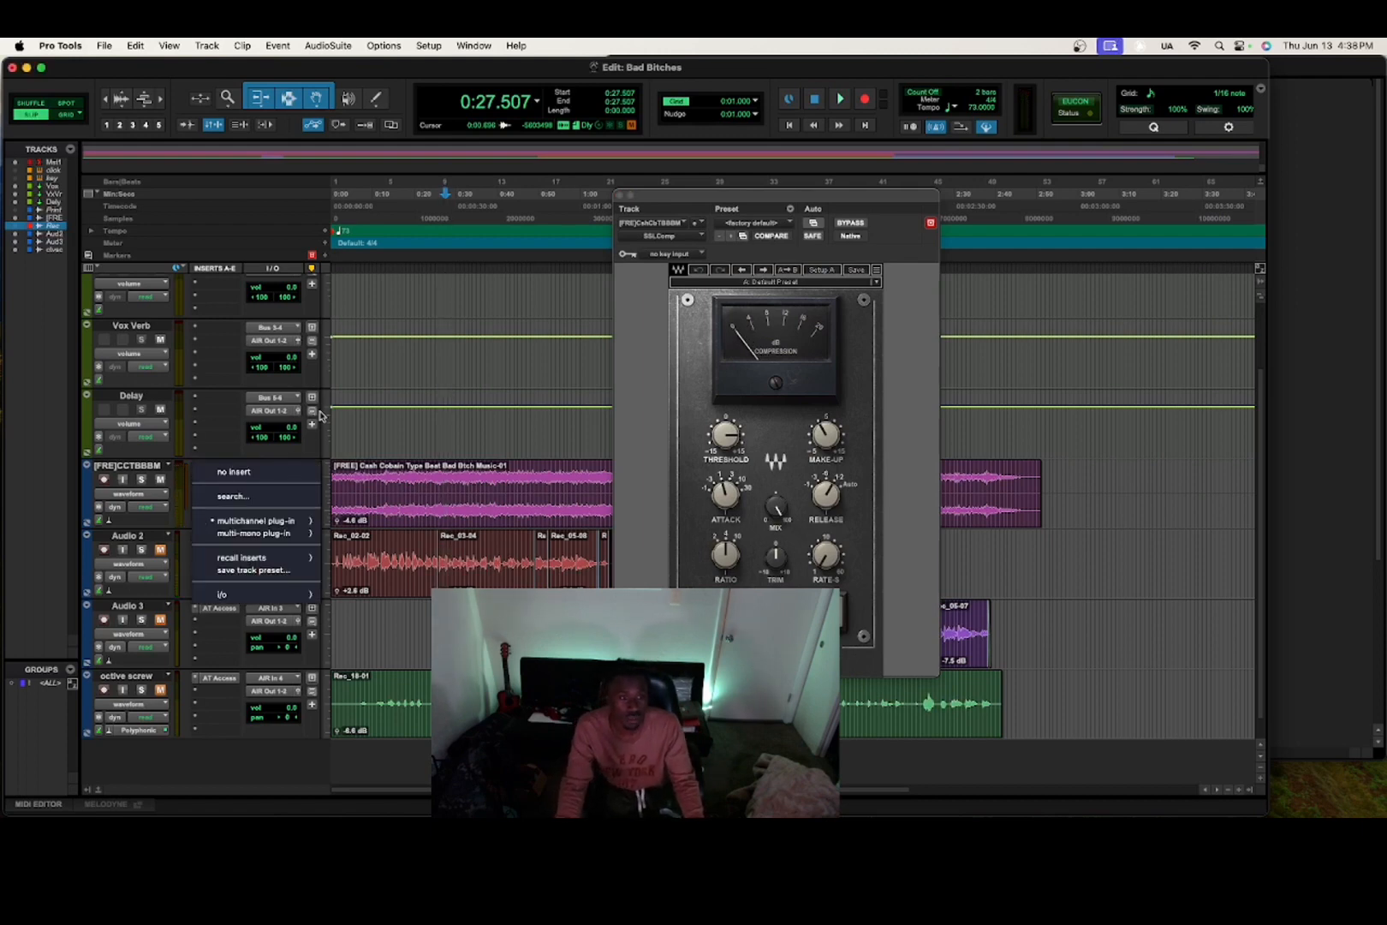
click(272, 472)
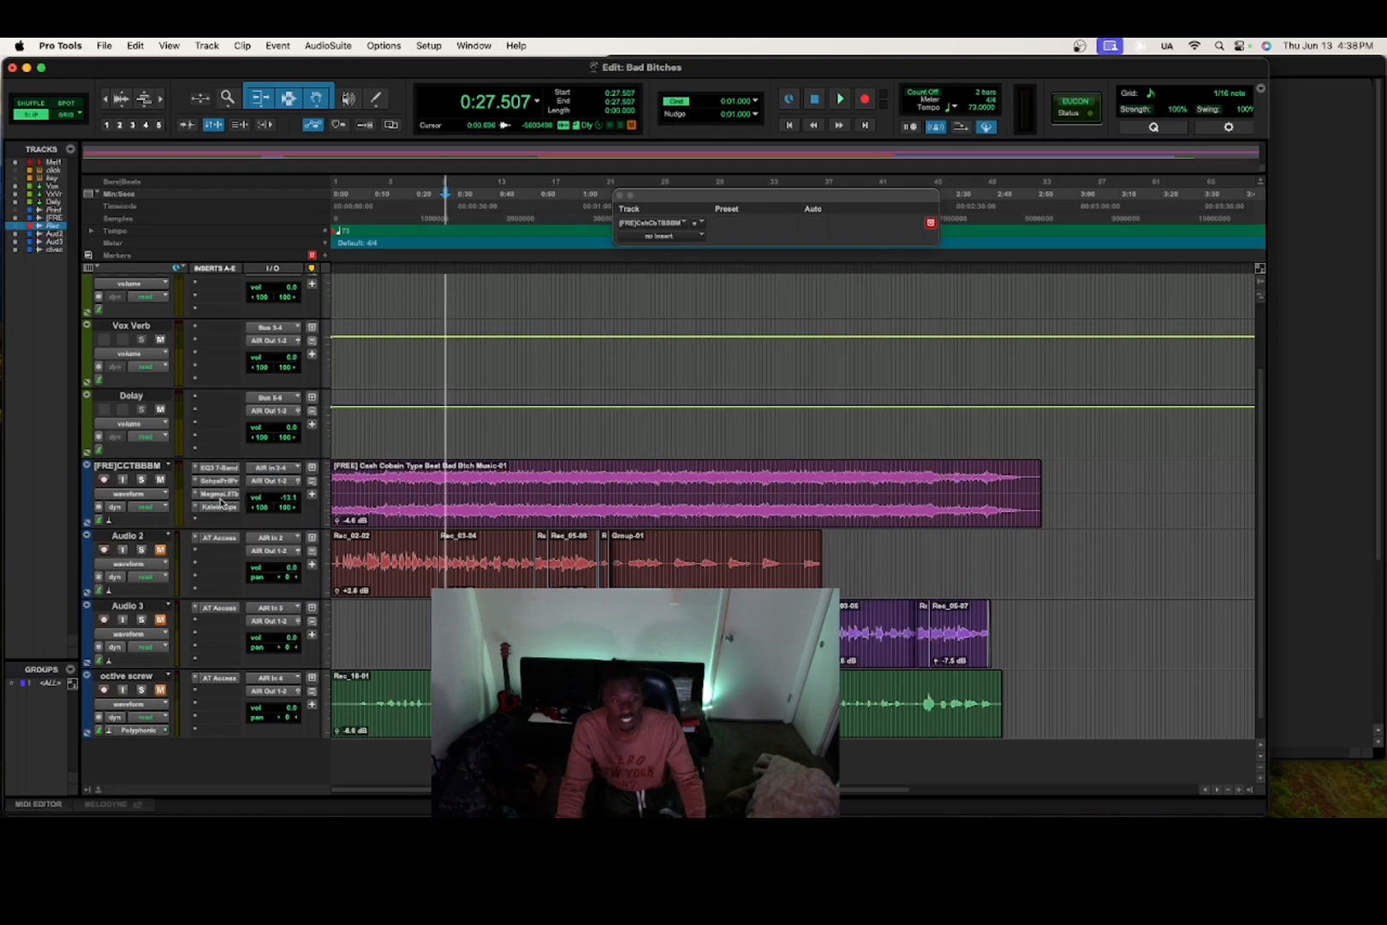
click(219, 498)
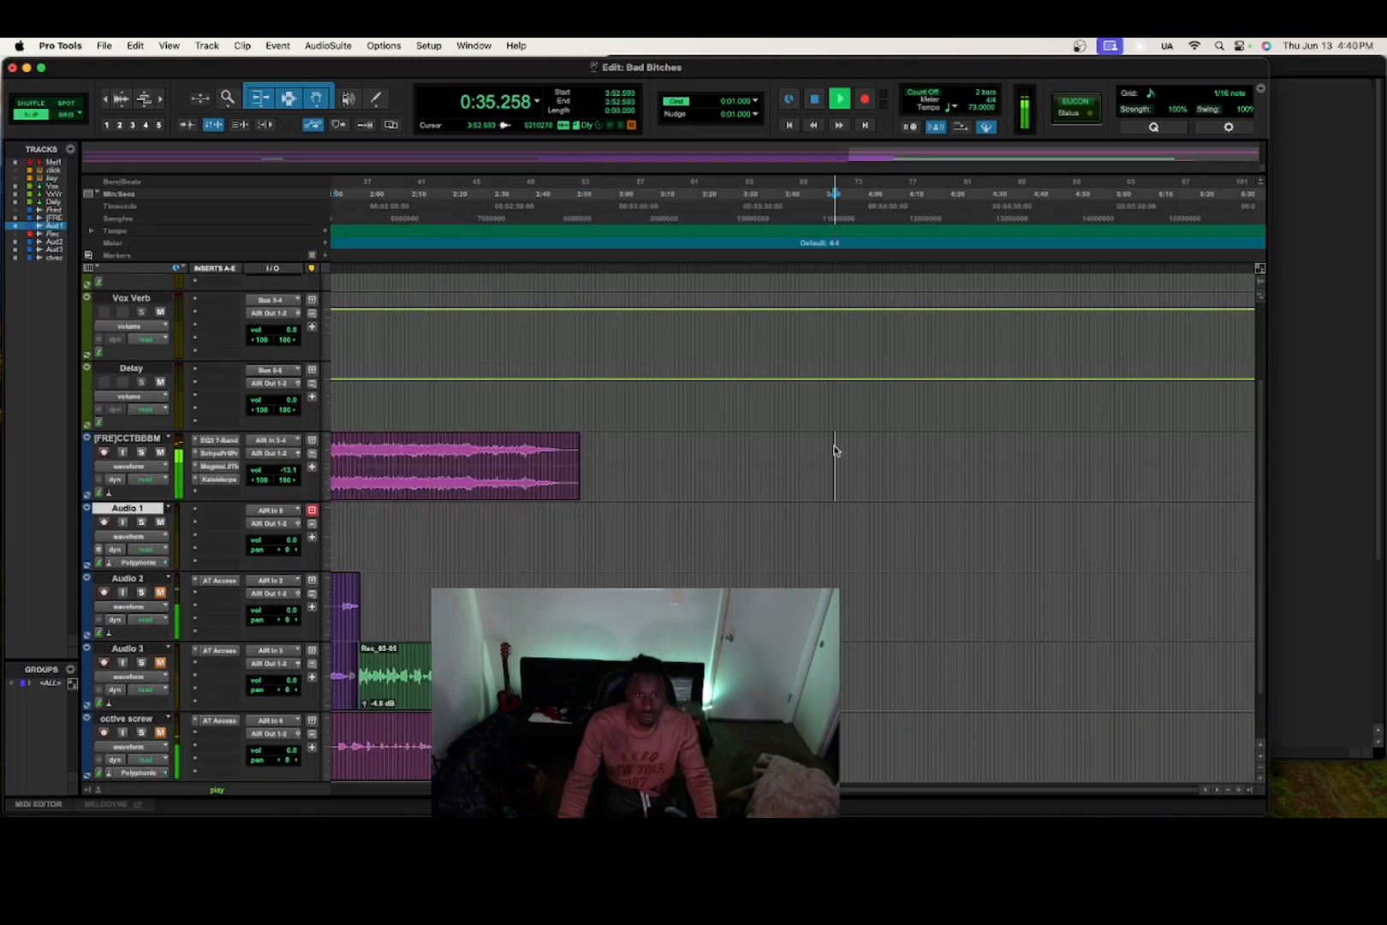
Place only the beat's left-channel clip at the start of Audio 1 and set RBass gain to -5.6 dB.
drag(525, 486, 903, 498)
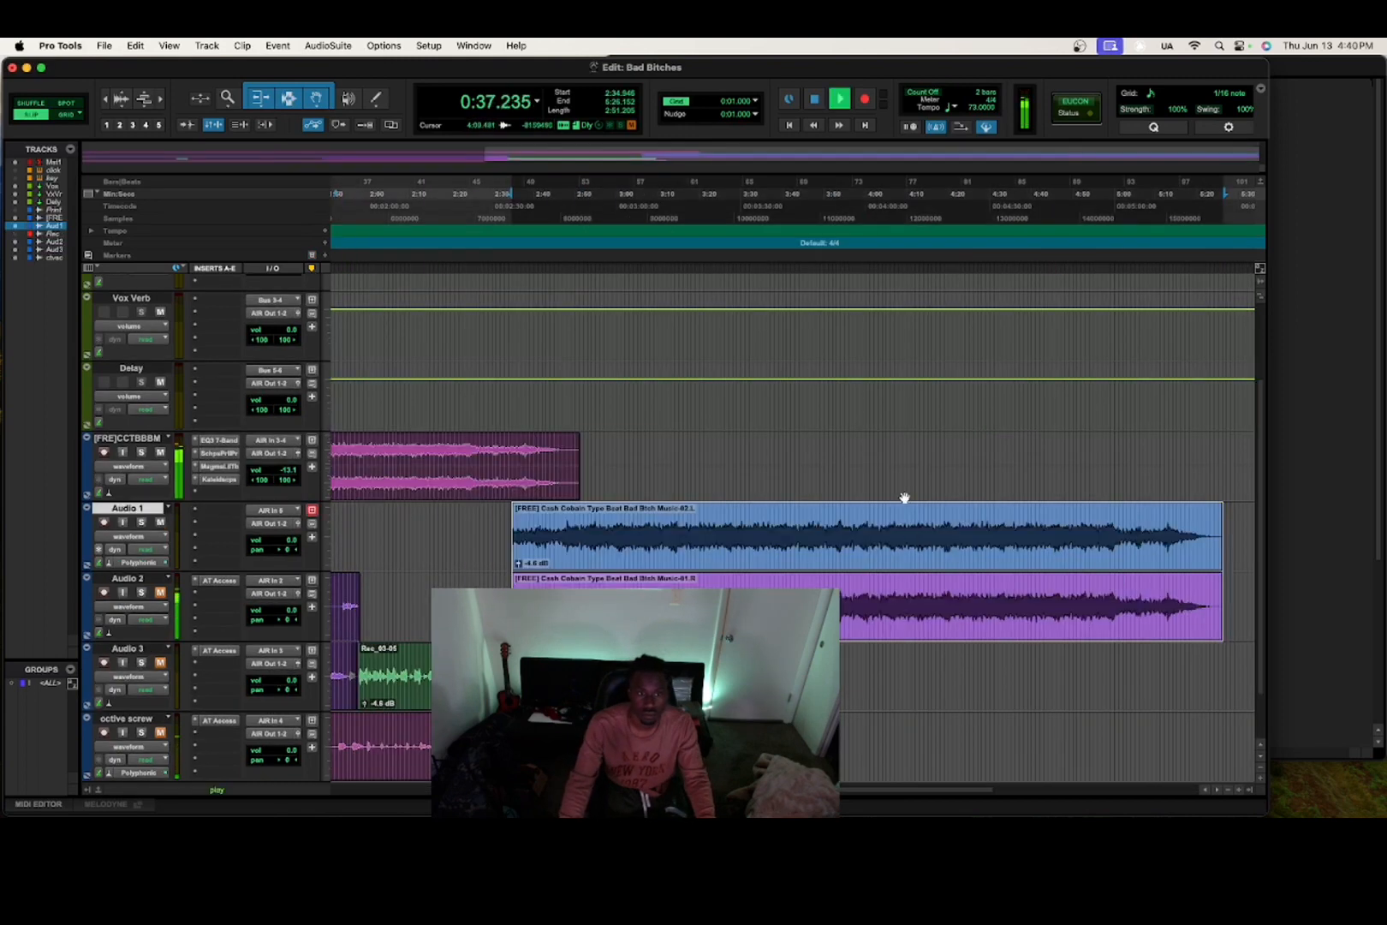
click(819, 582)
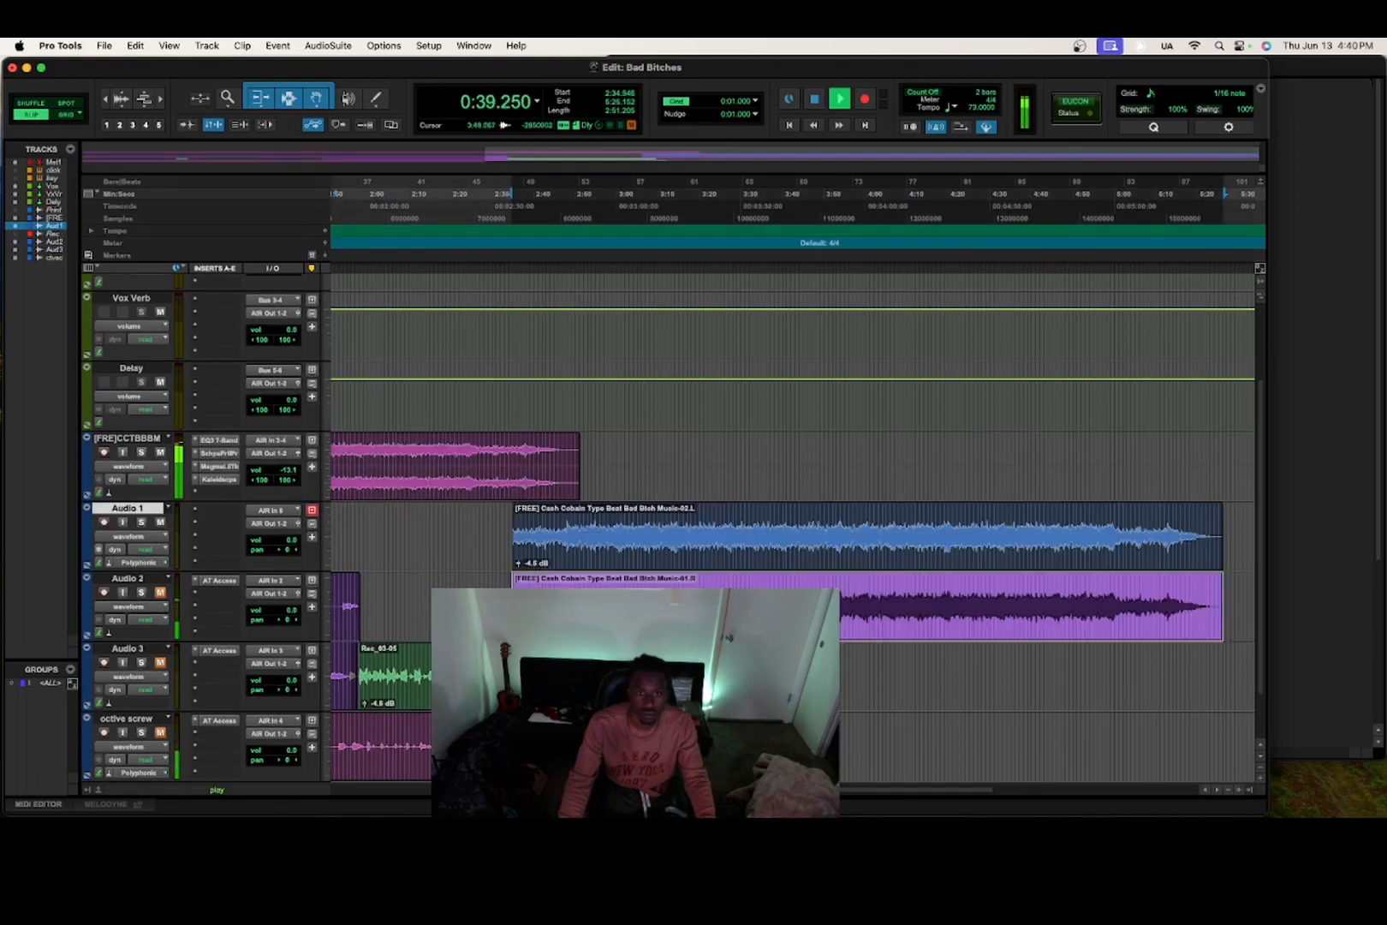
key(Delete)
drag(764, 570, 301, 531)
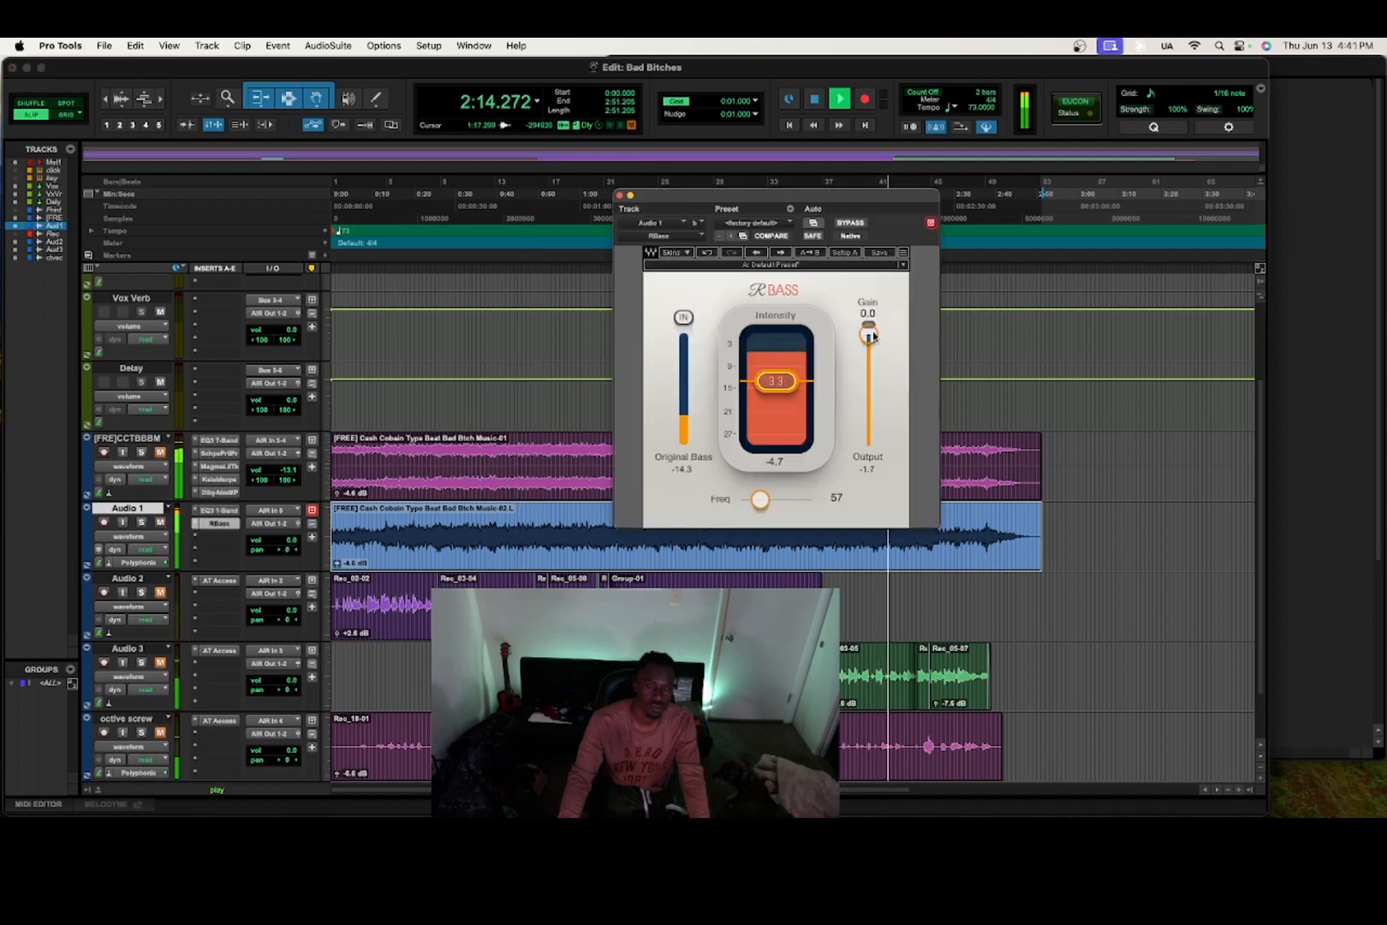
drag(869, 333, 869, 353)
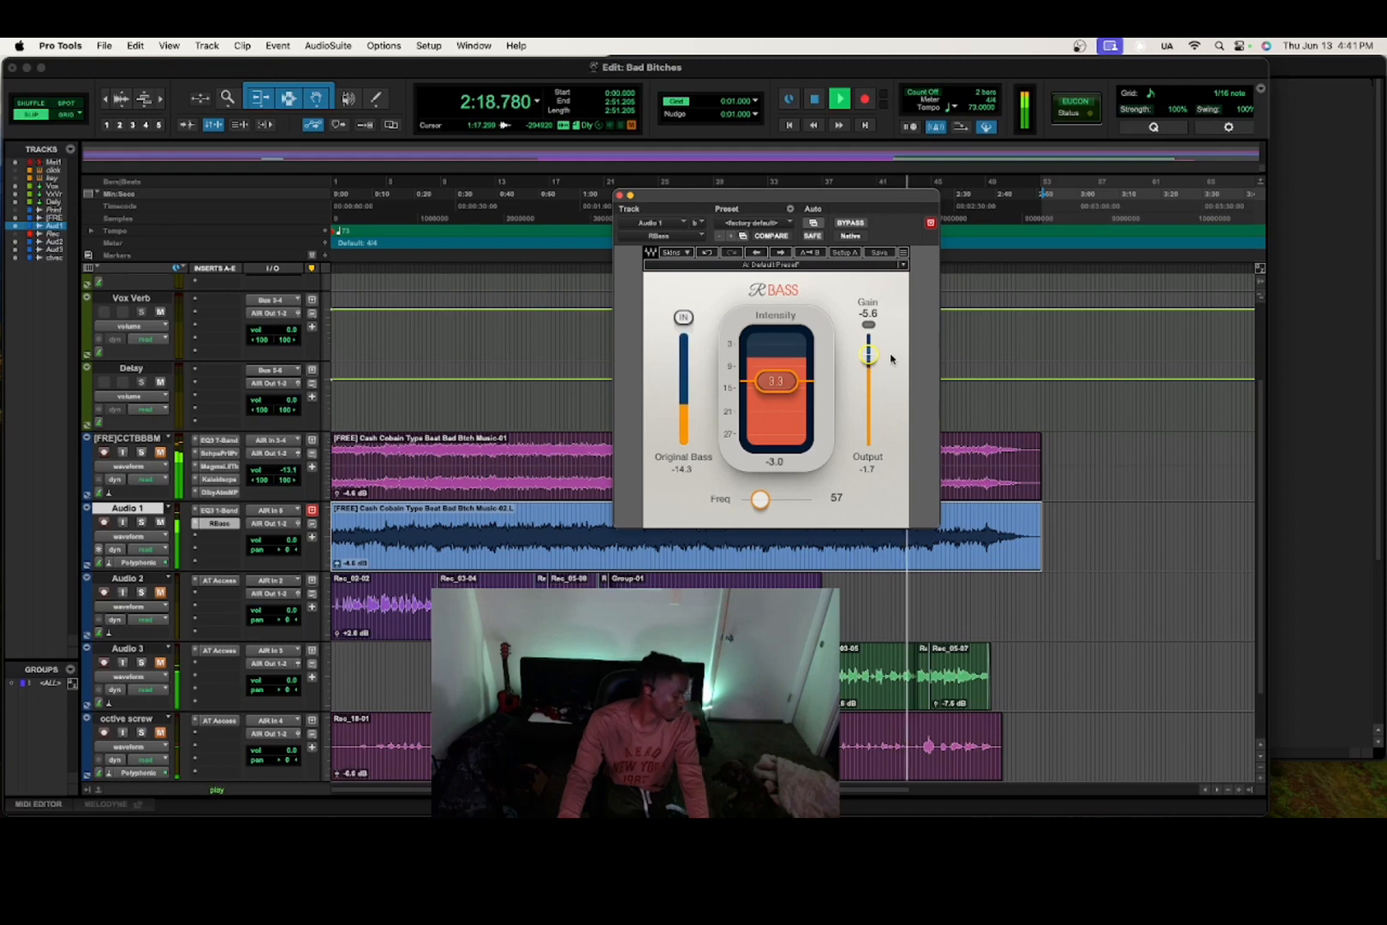
Stop playback and return to the session start.
key(space)
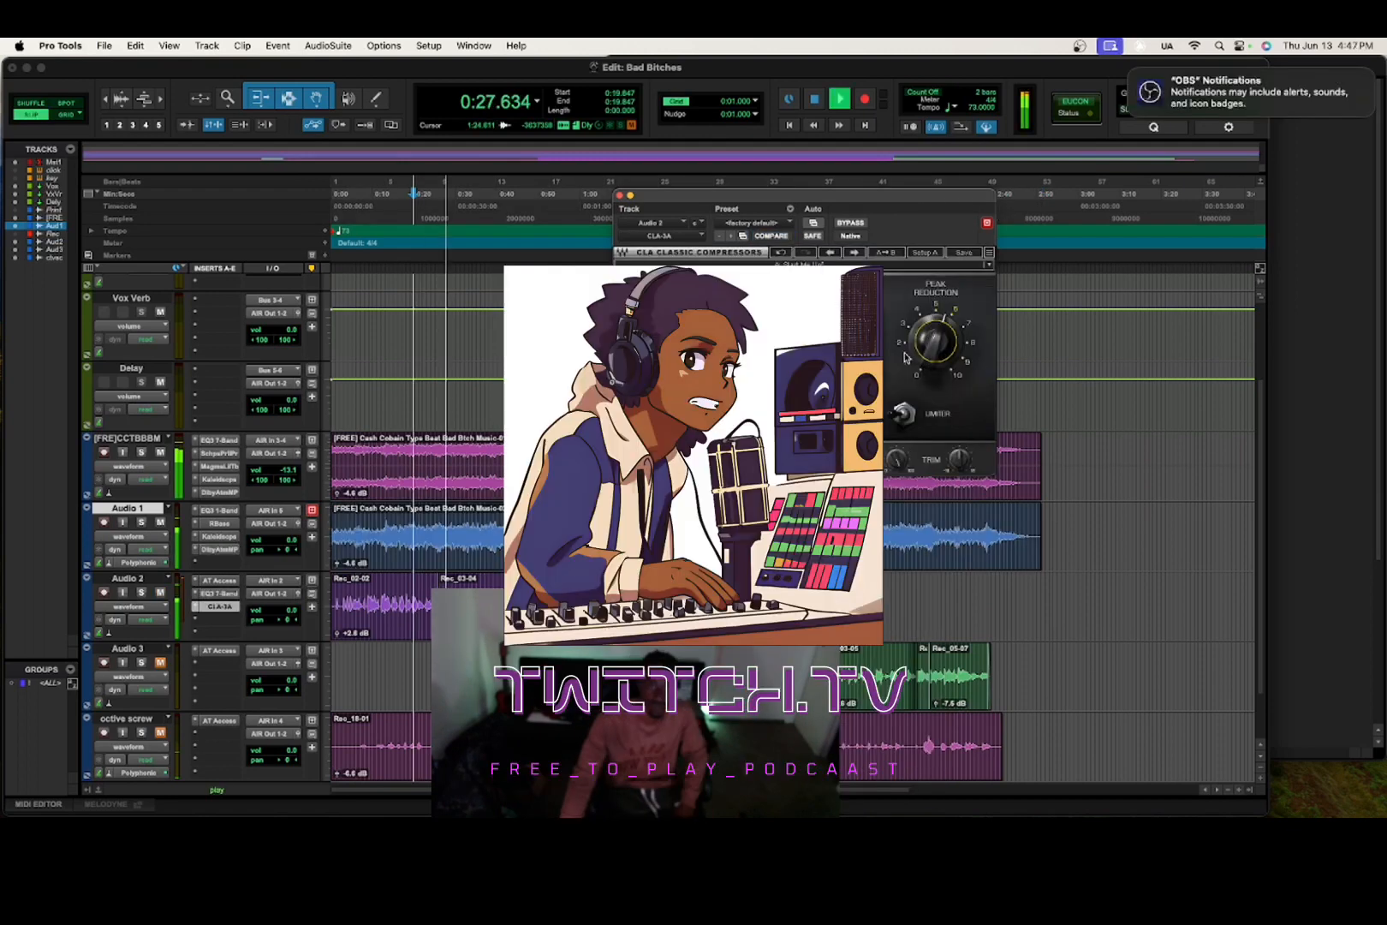
Open the insert plug-in choices on the Audio 2 track.
click(218, 593)
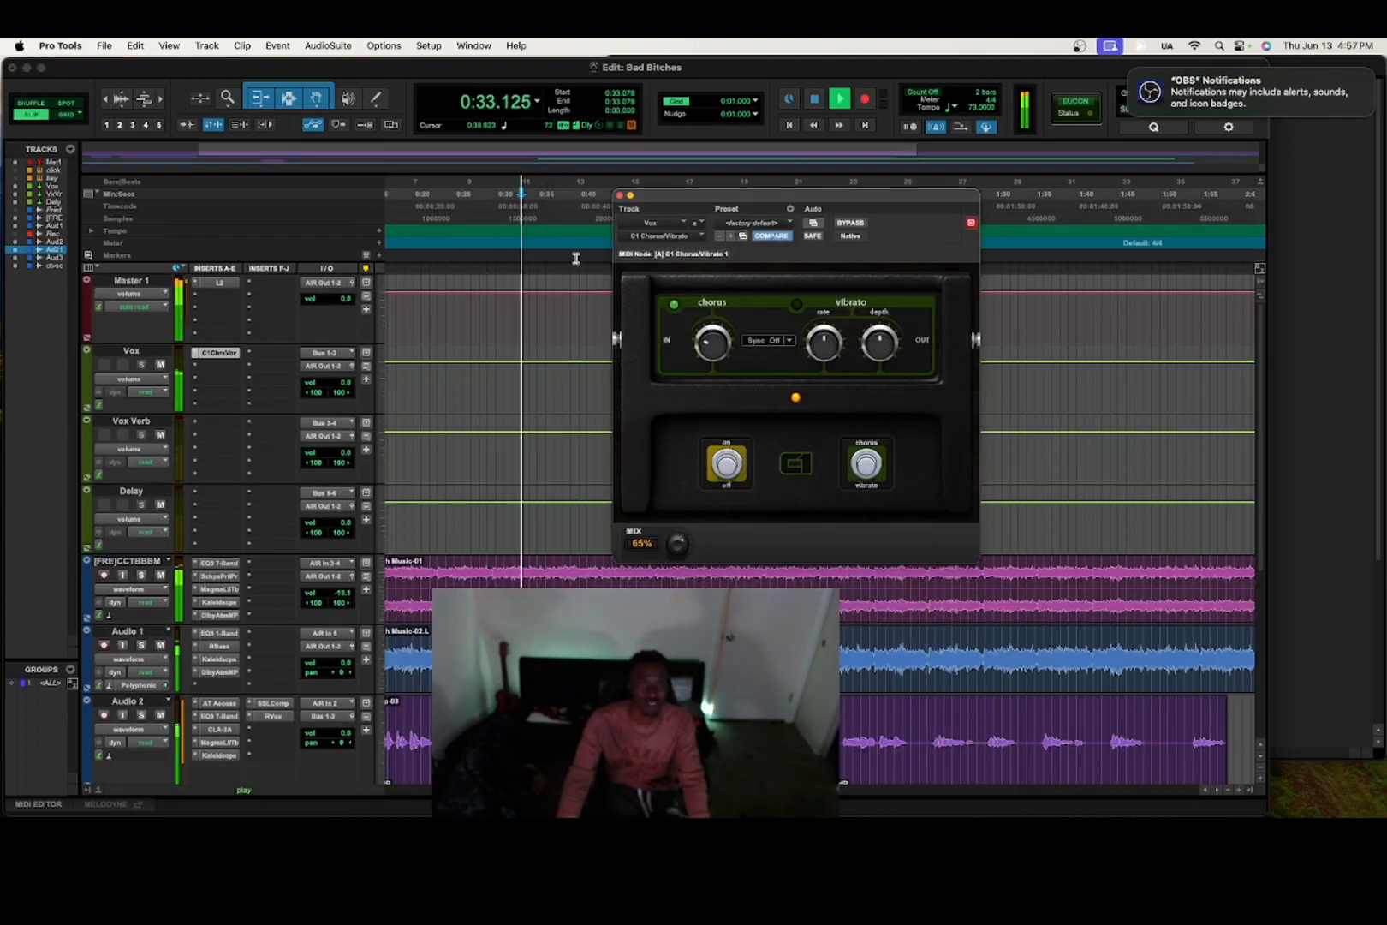
Turn the C1 Chorus/Vibrato mix down to 58%.
drag(678, 546, 668, 591)
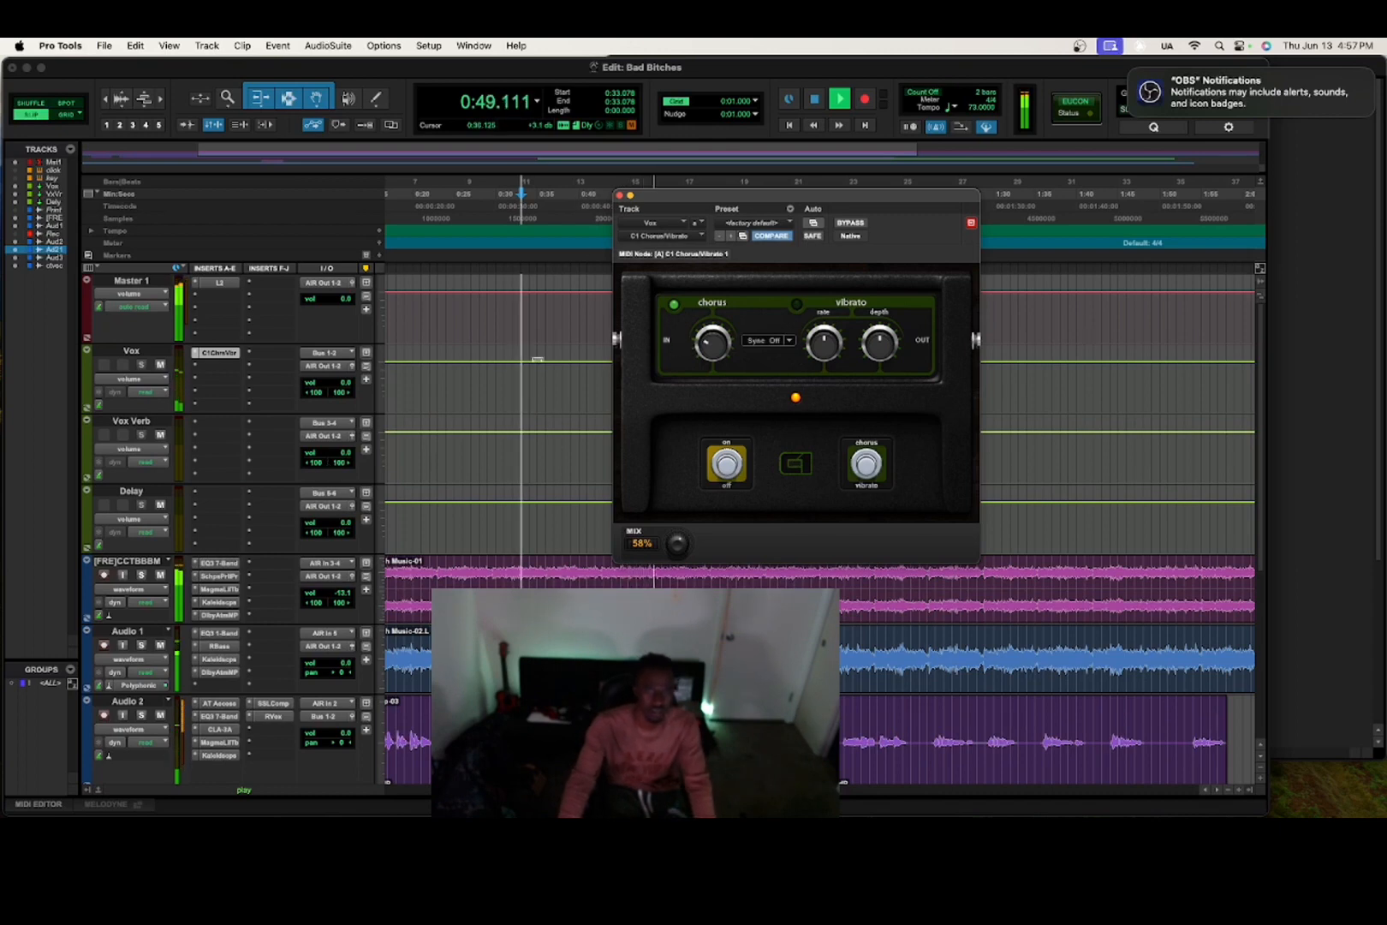
scroll(251, 469, down, 3)
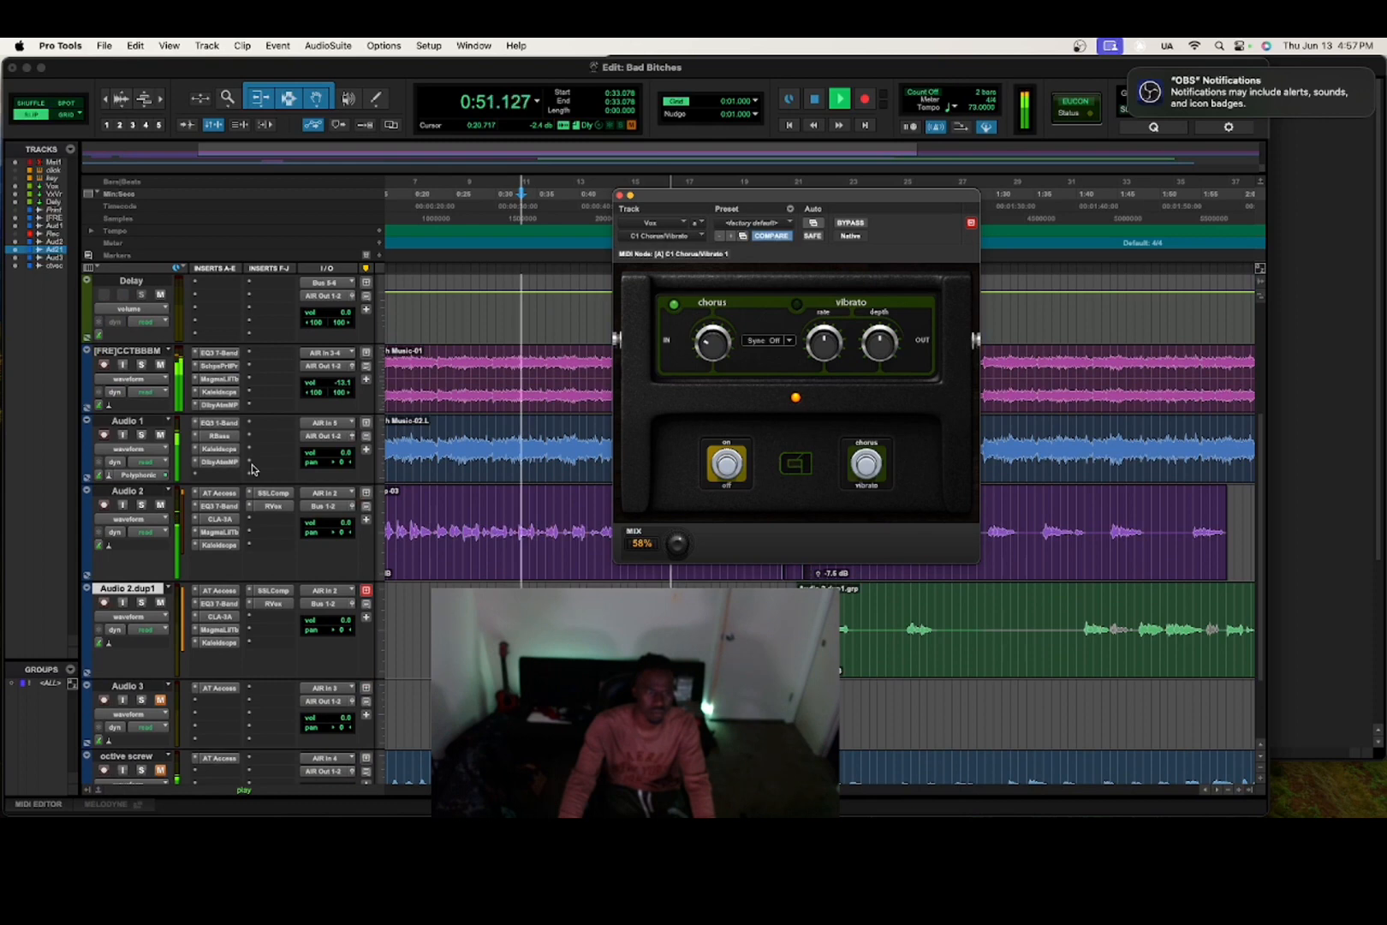
scroll(402, 375, up, 3)
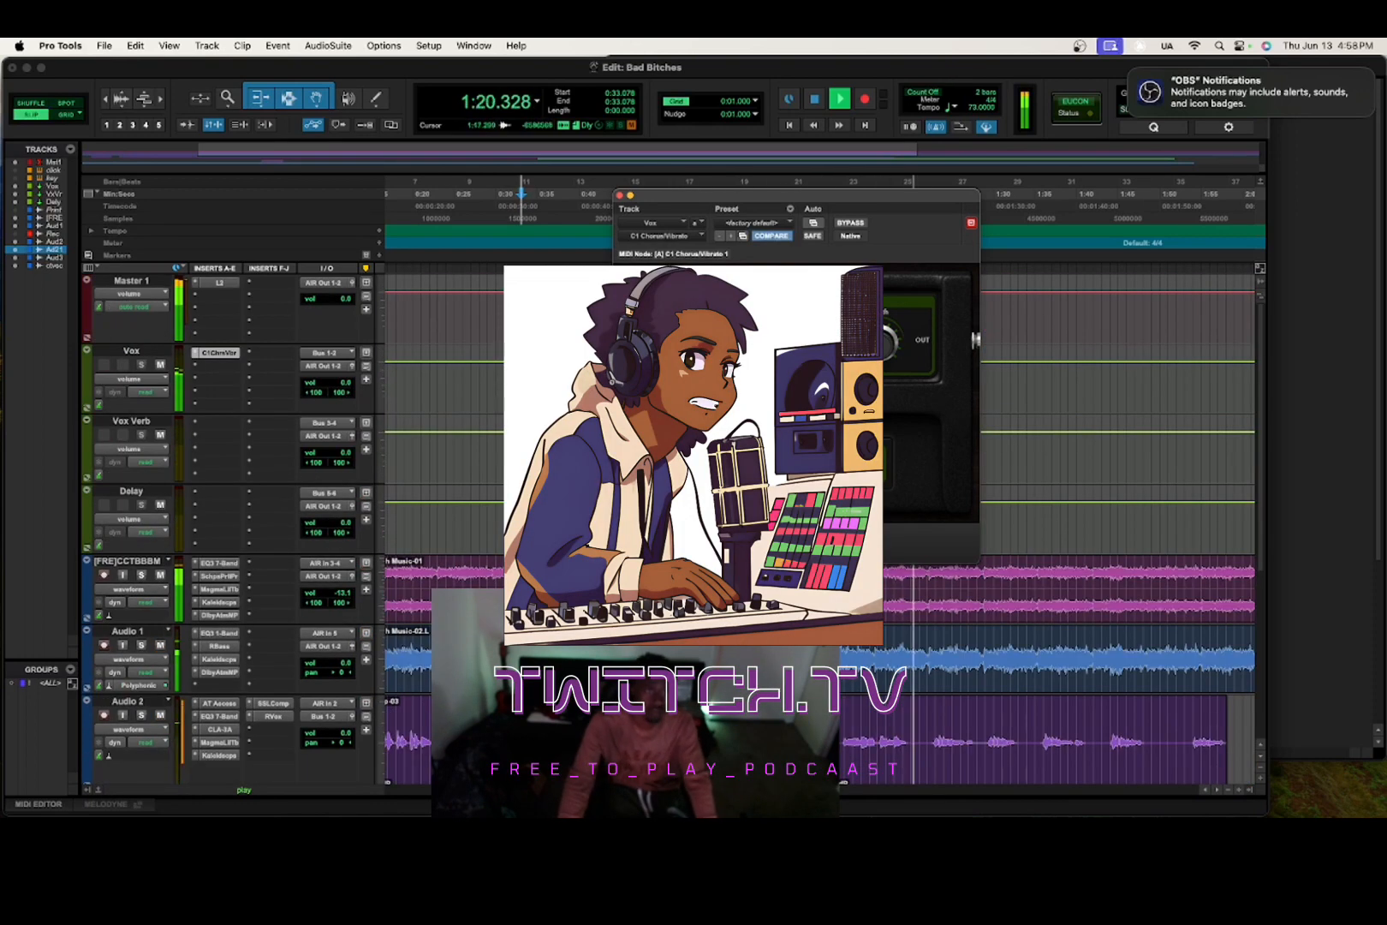
Browse the insert plug-in menu to add the Abbey Road Chambers reverb.
click(197, 307)
mouse_move(265, 367)
mouse_move(370, 395)
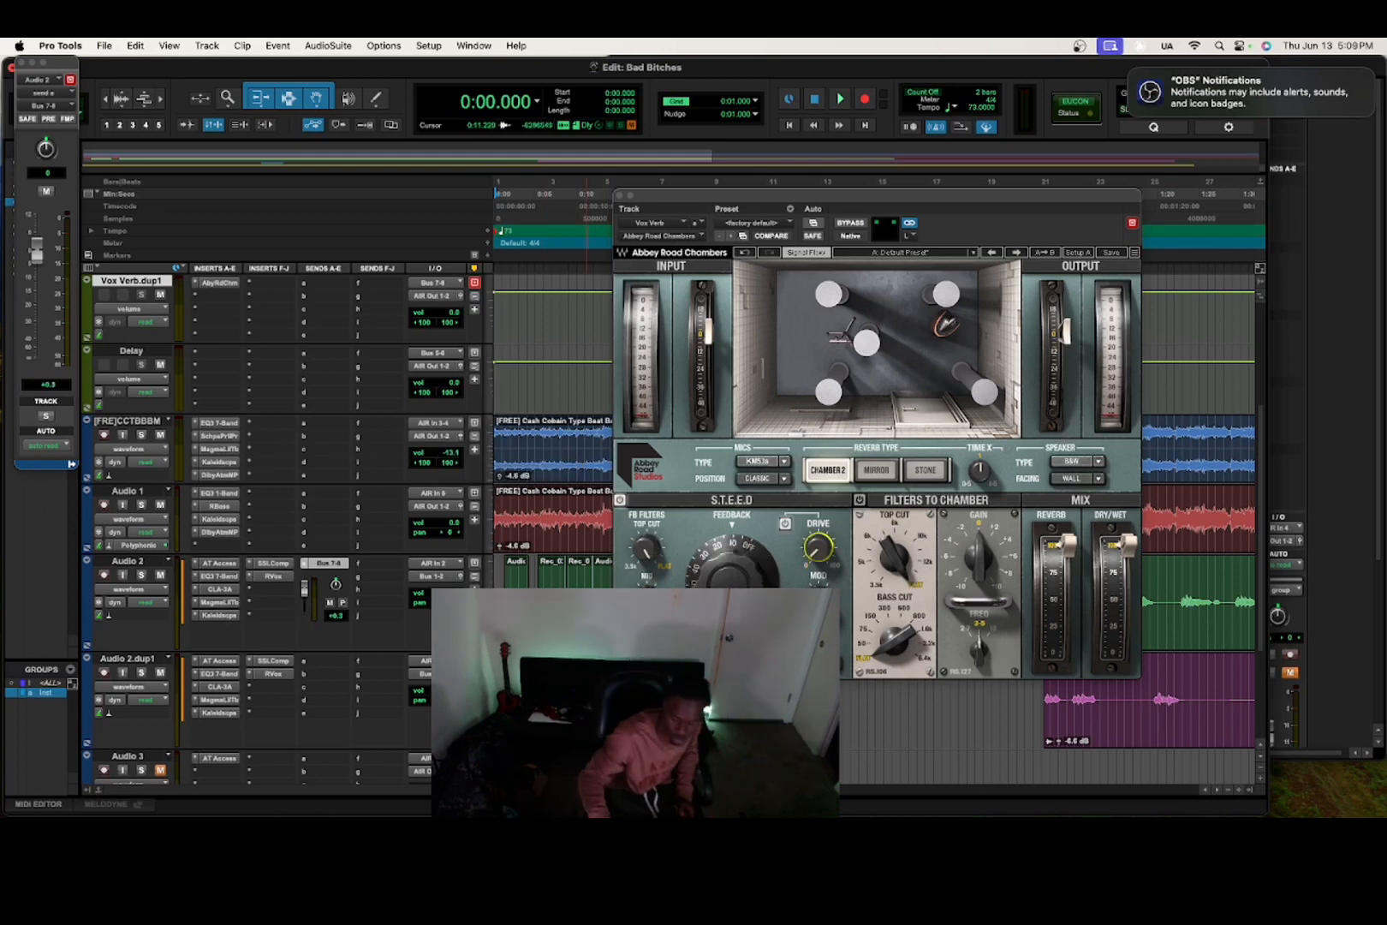
Play the session and set the Chambers reverb's tempo sync to 1/64.
key(space)
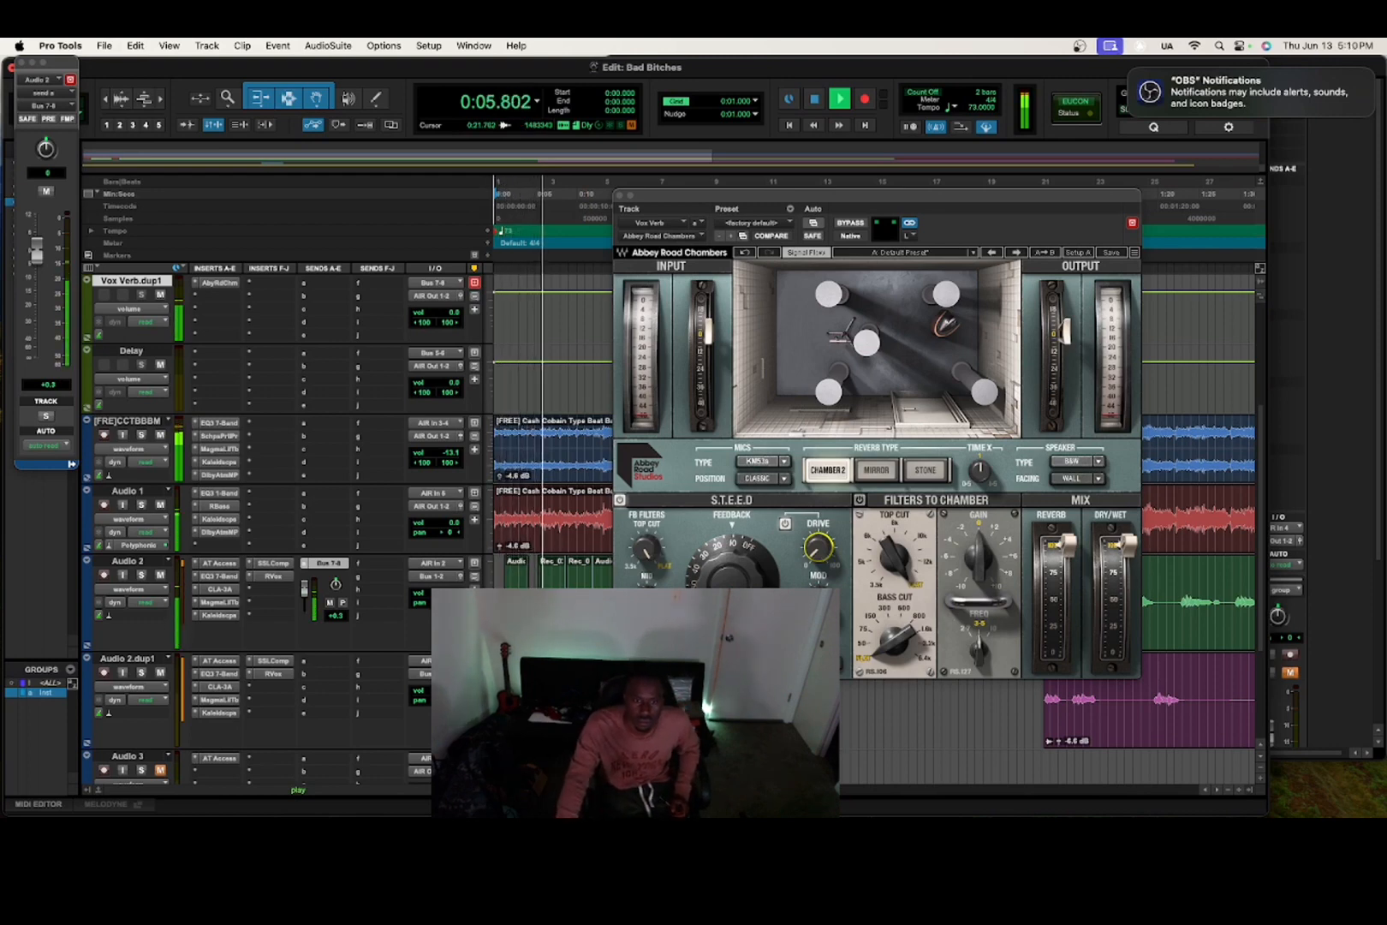
click(743, 418)
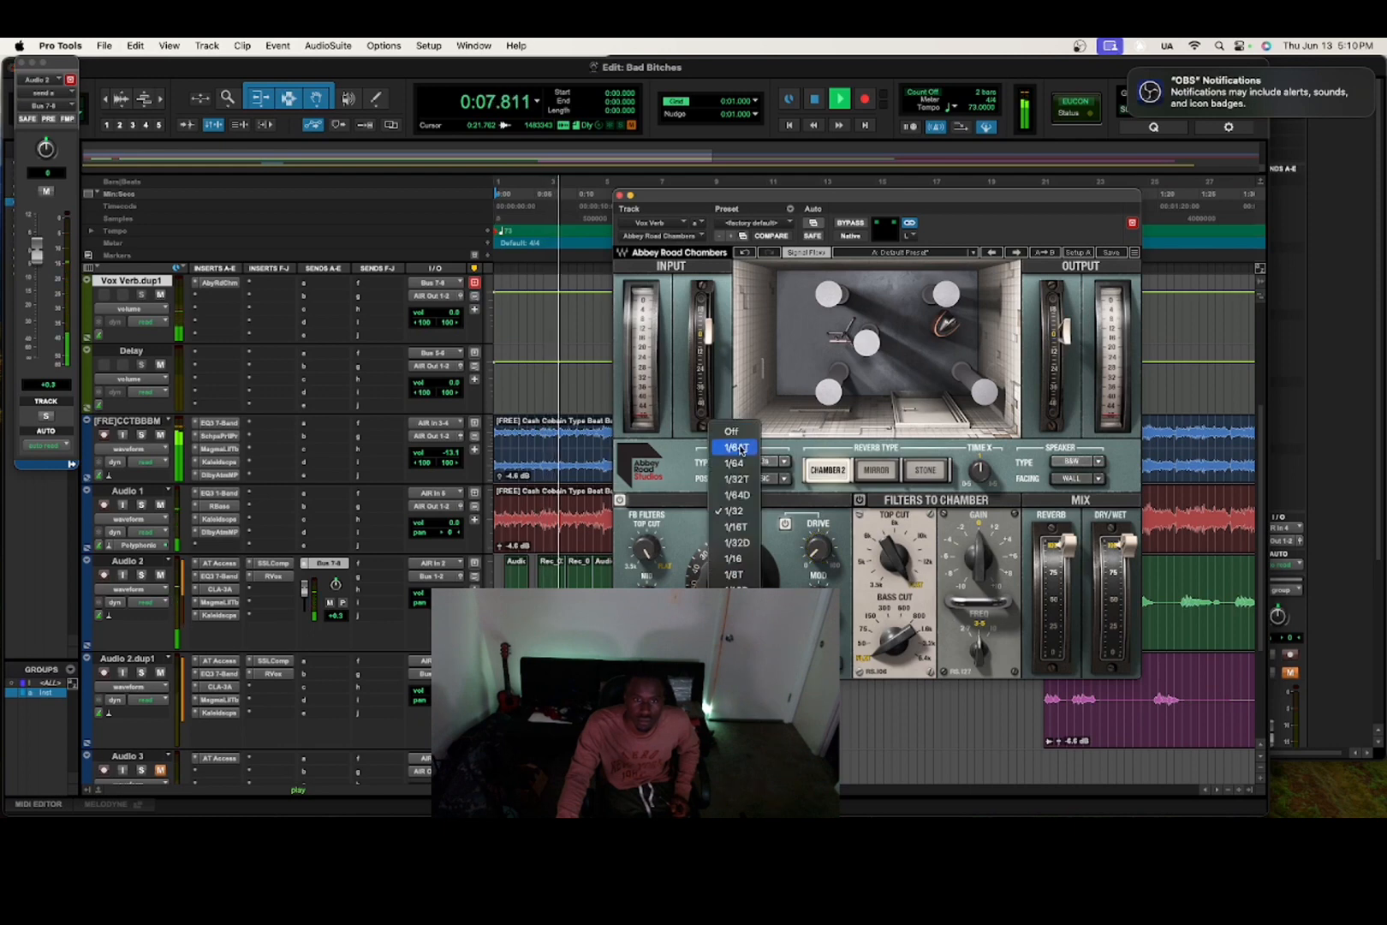
click(742, 448)
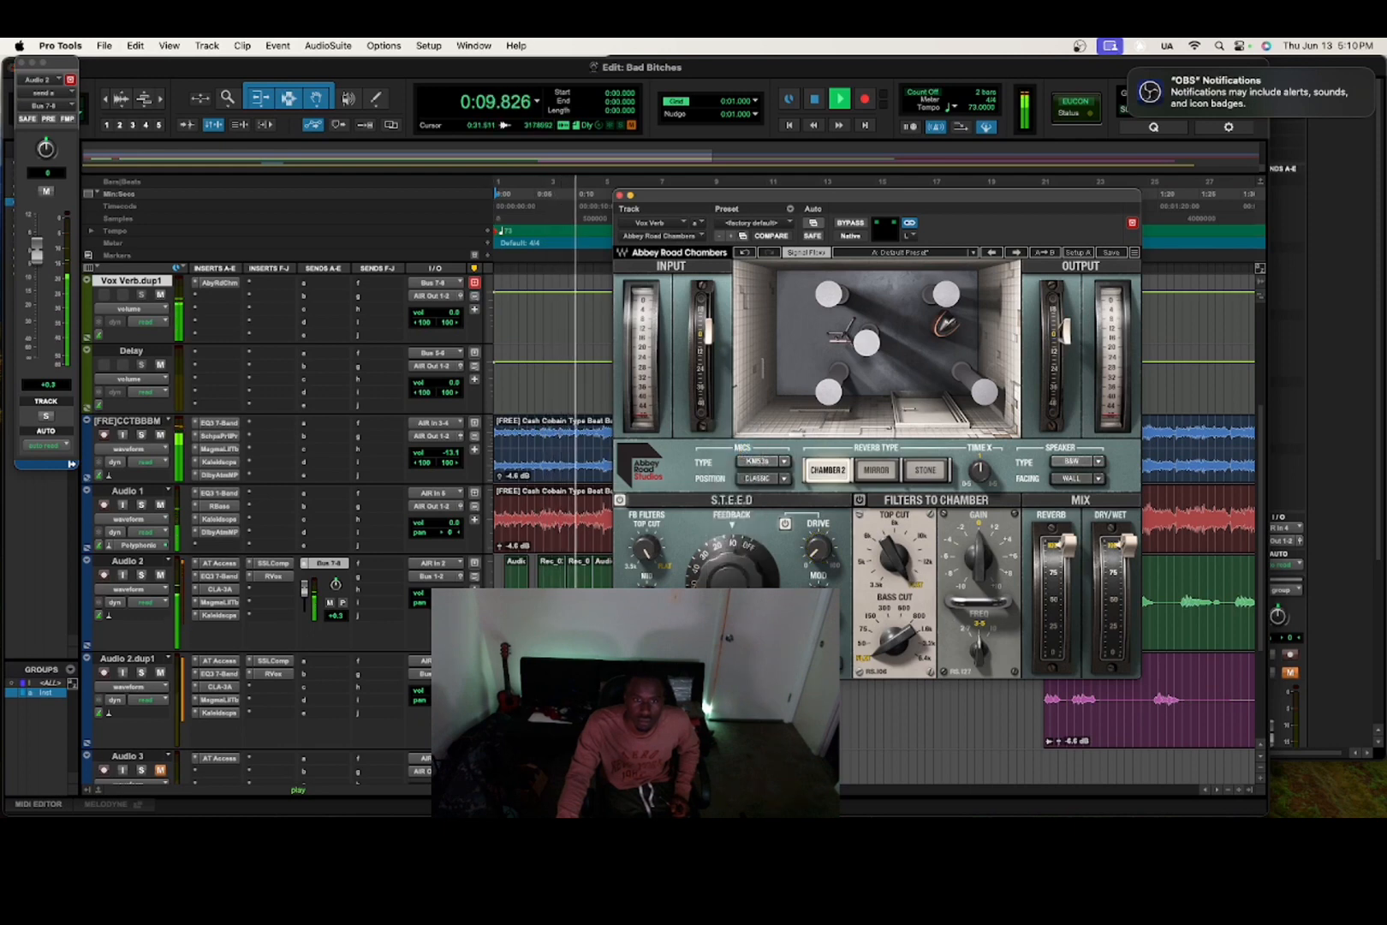
click(742, 447)
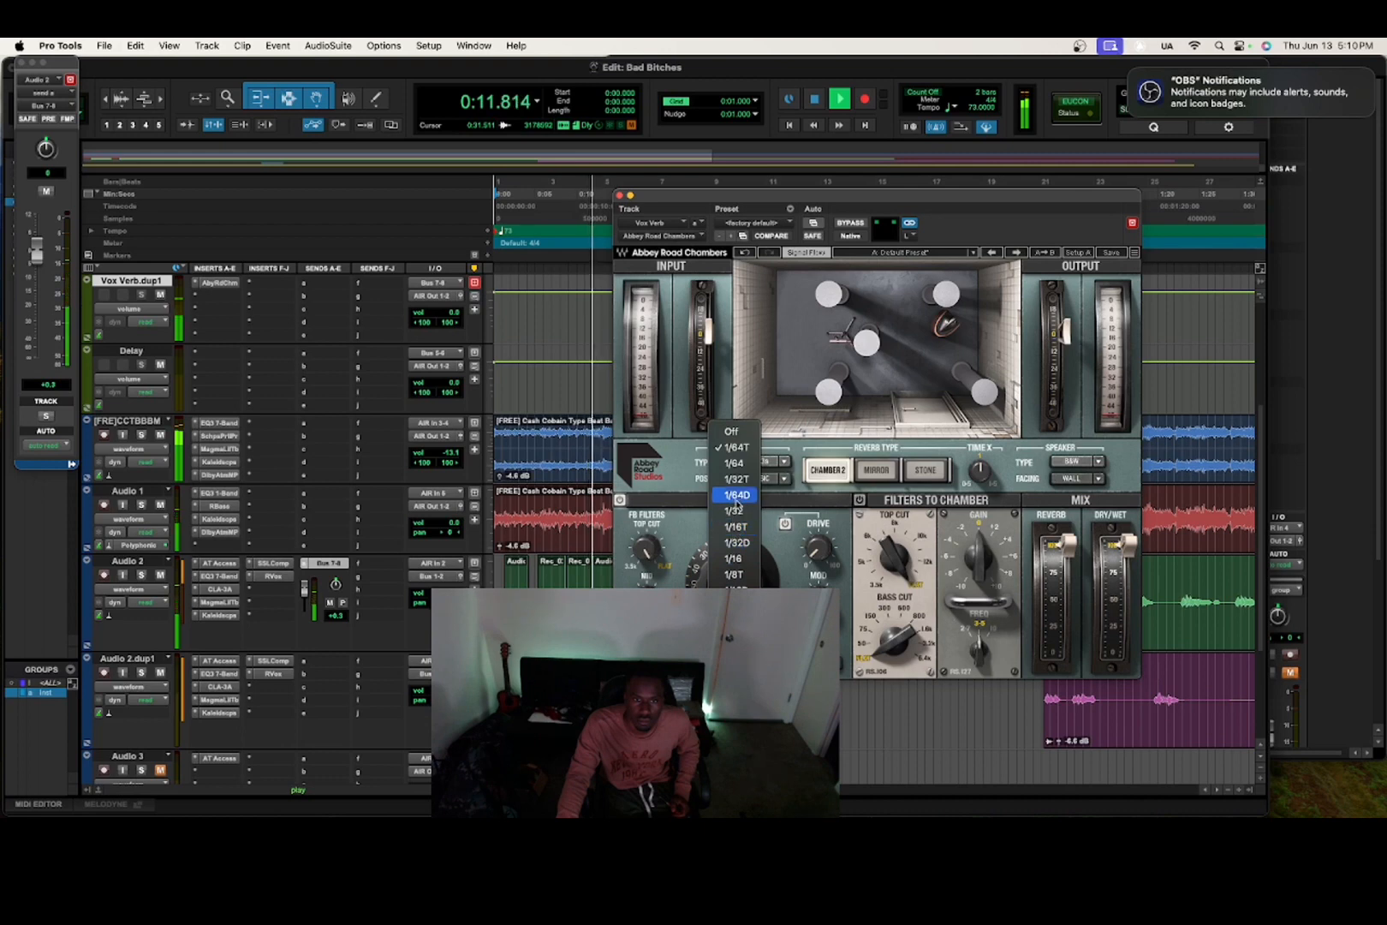
click(740, 466)
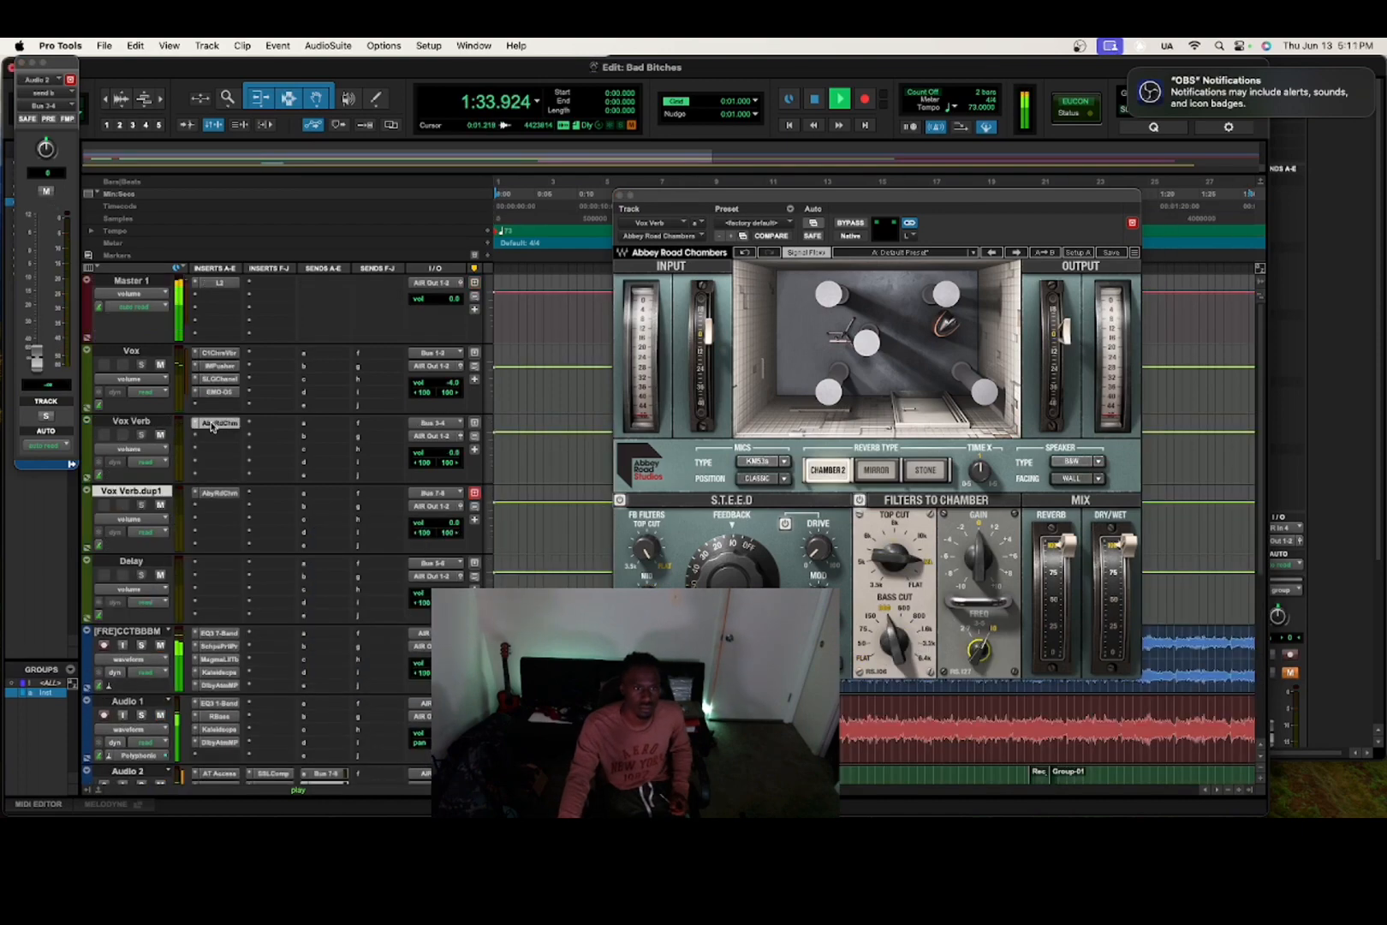
Close that reverb window and bring up the Vox Verb track's Chambers reverb.
click(219, 492)
click(215, 425)
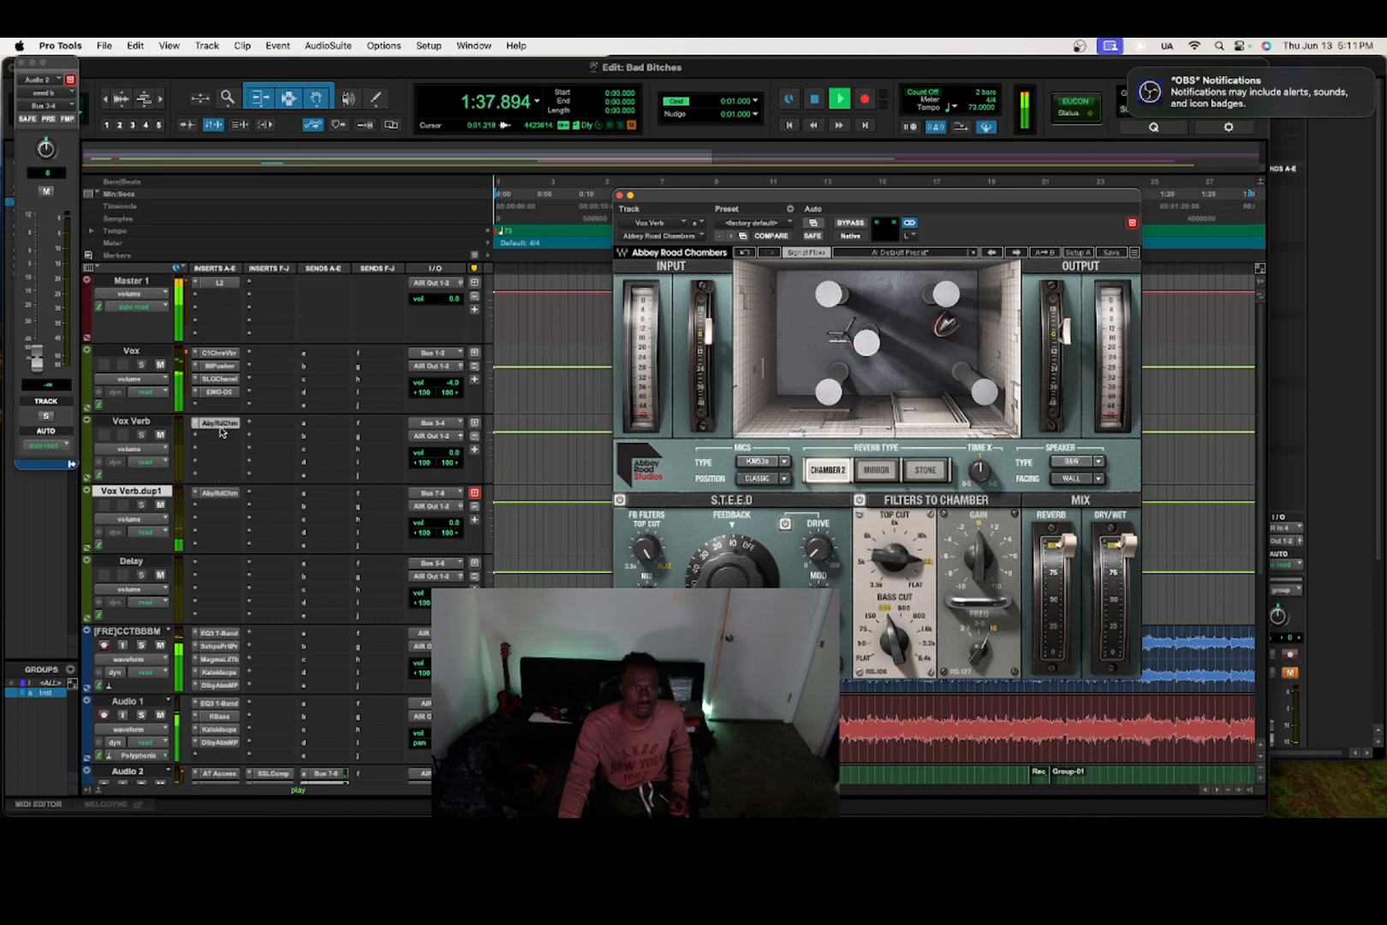
click(219, 425)
click(220, 425)
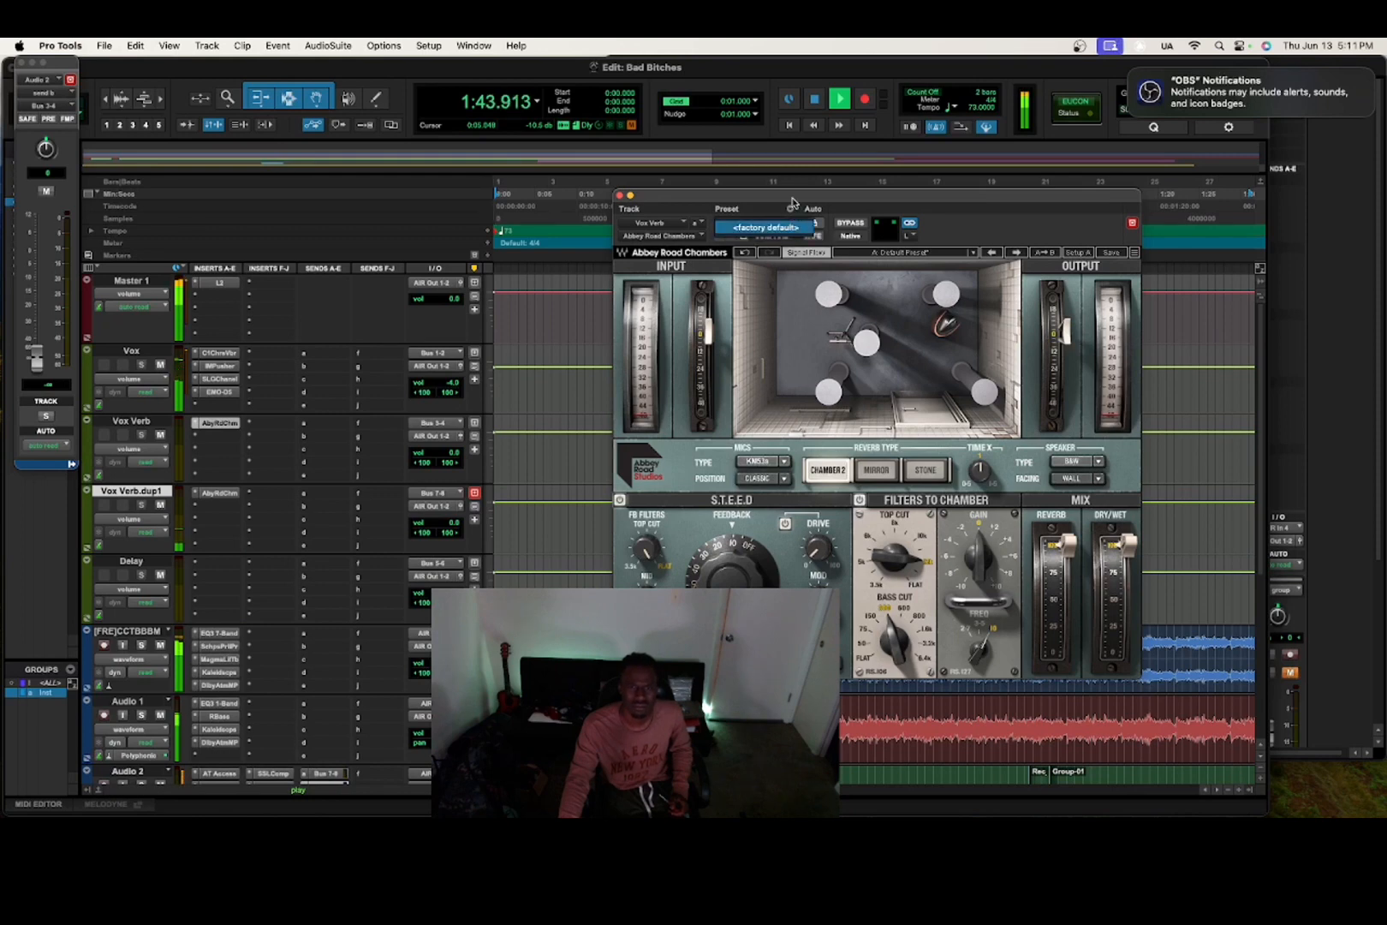
Swap the Vox Verb track's Abbey Road Chambers for Magma Springs.
key(space)
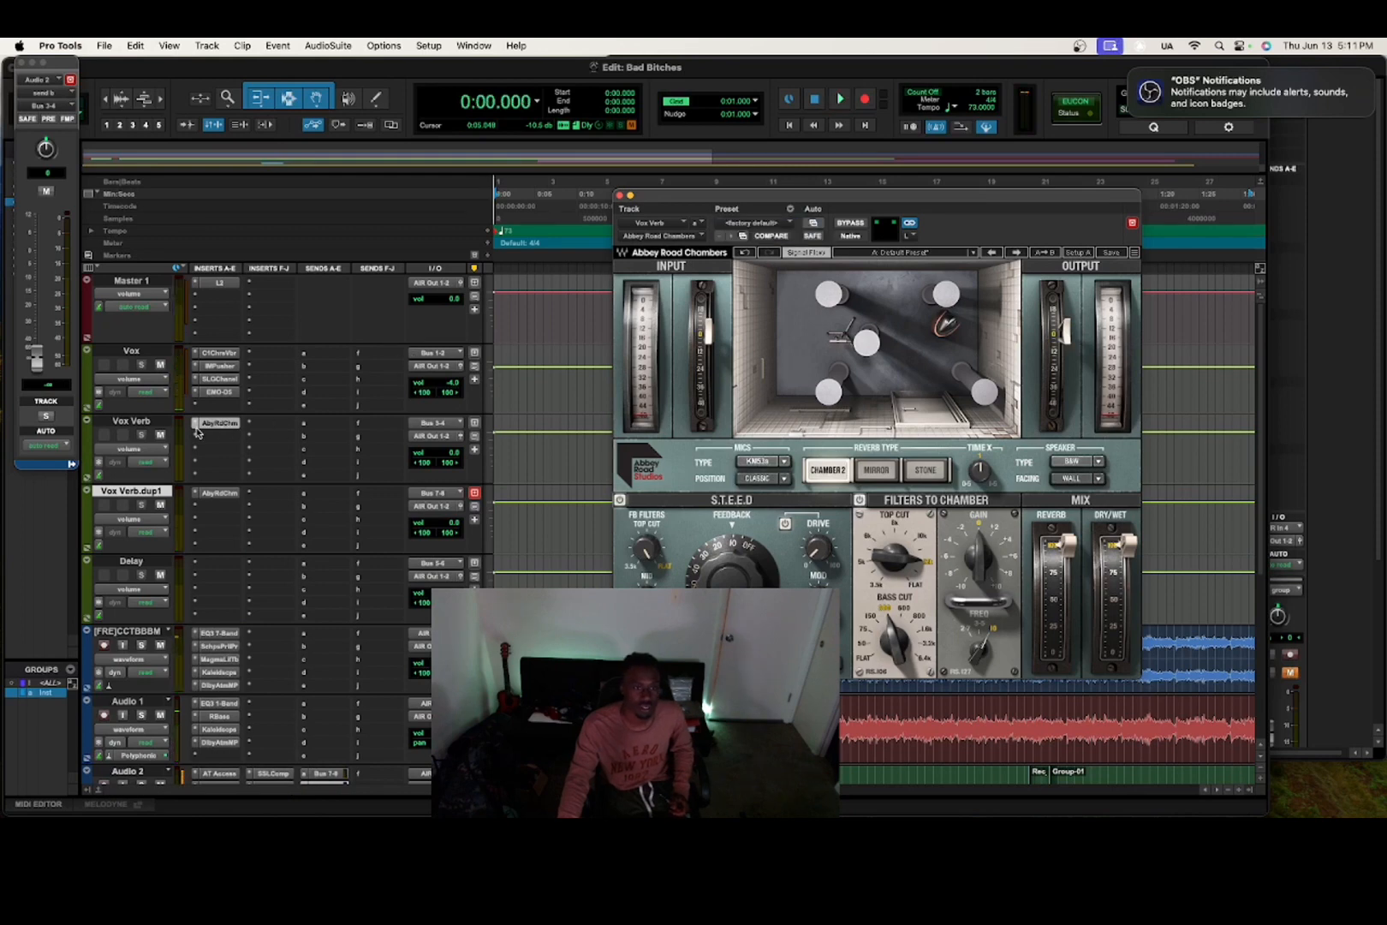
click(196, 428)
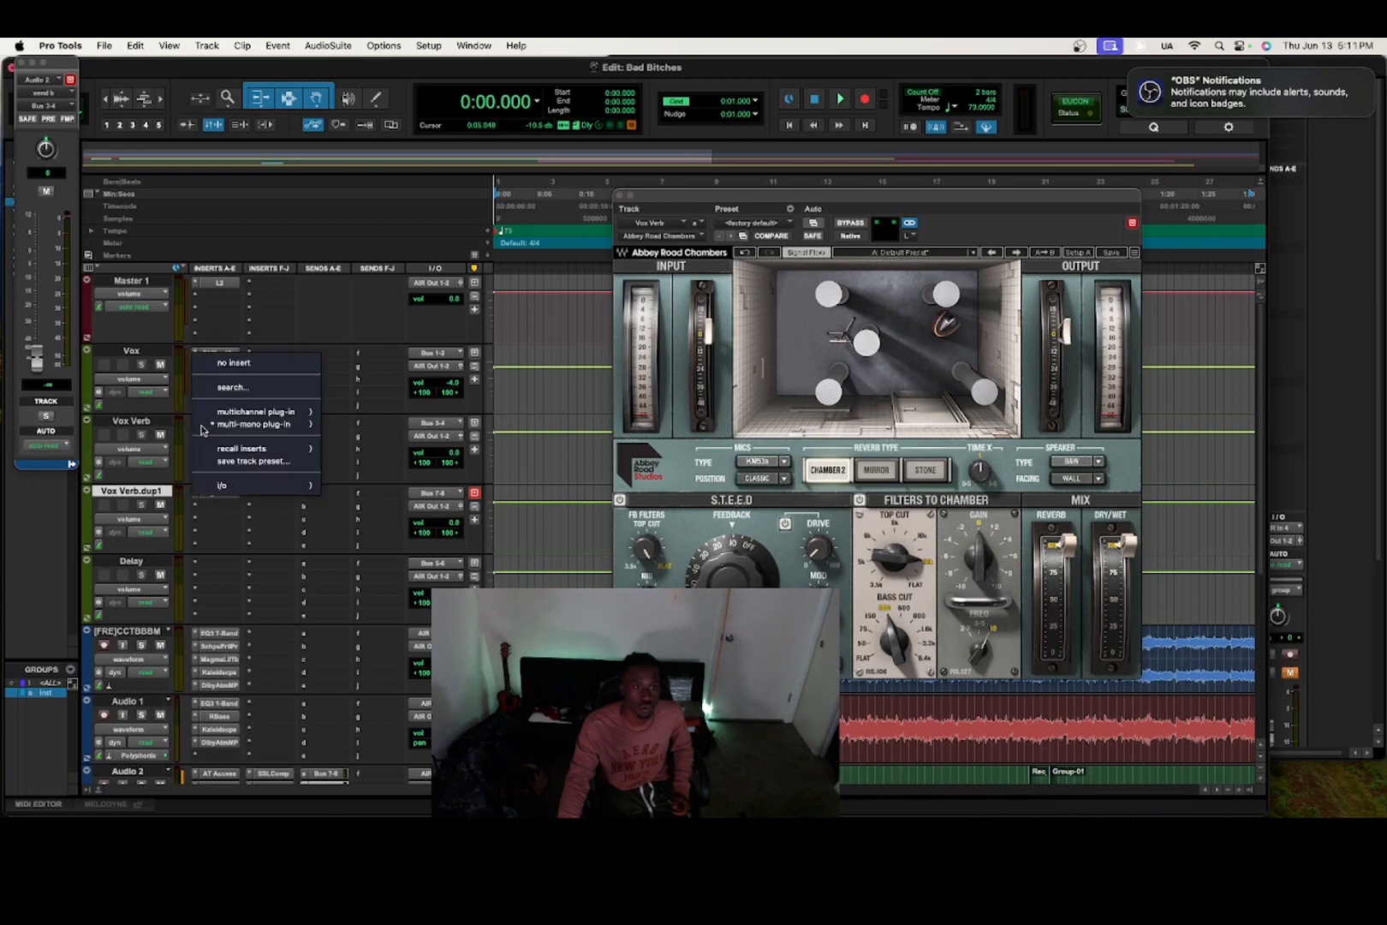
mouse_move(266, 412)
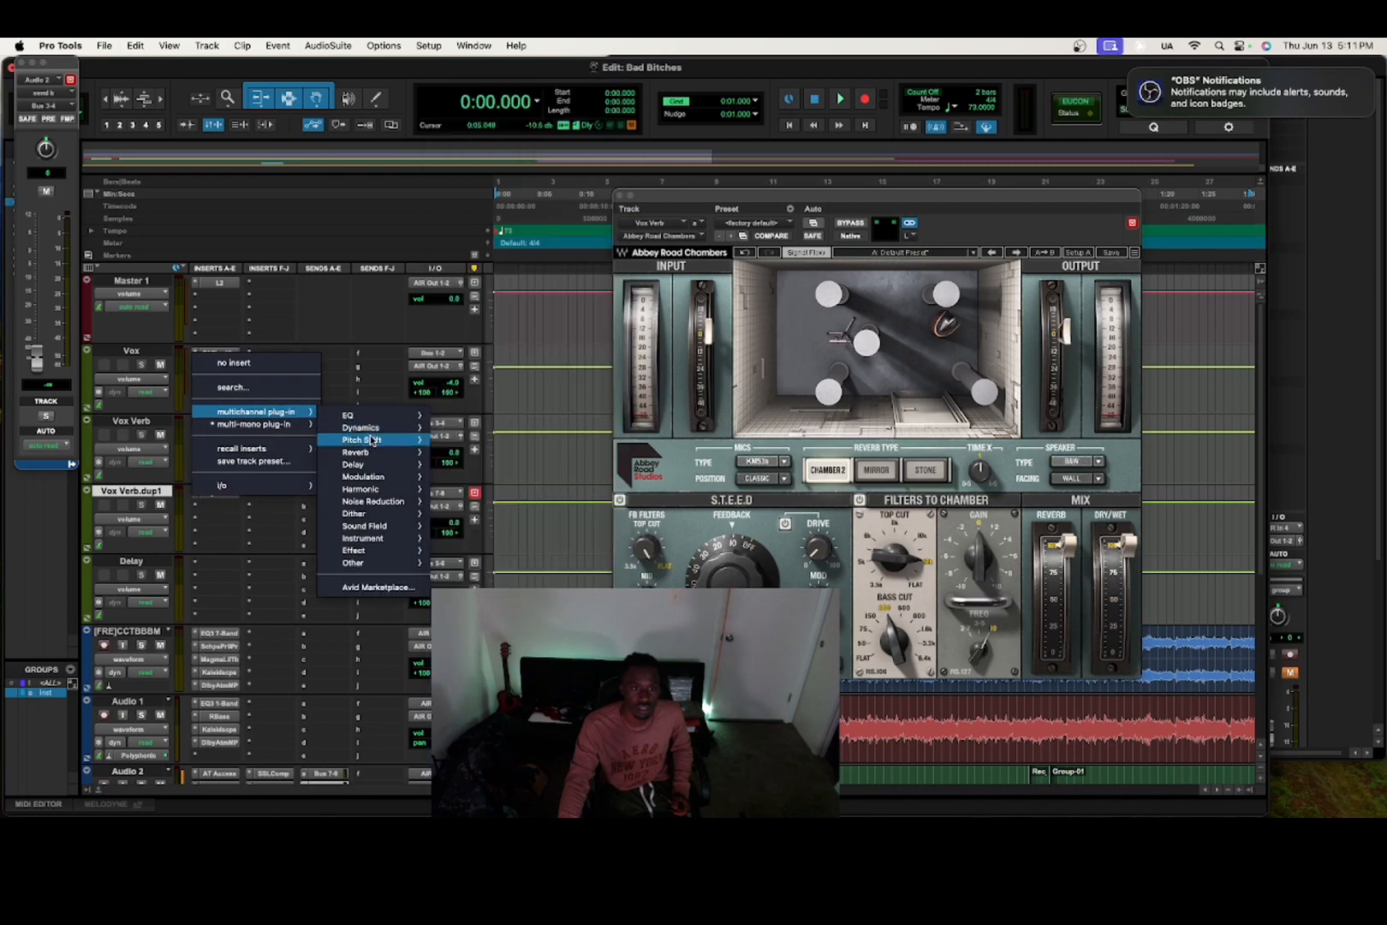
mouse_move(379, 453)
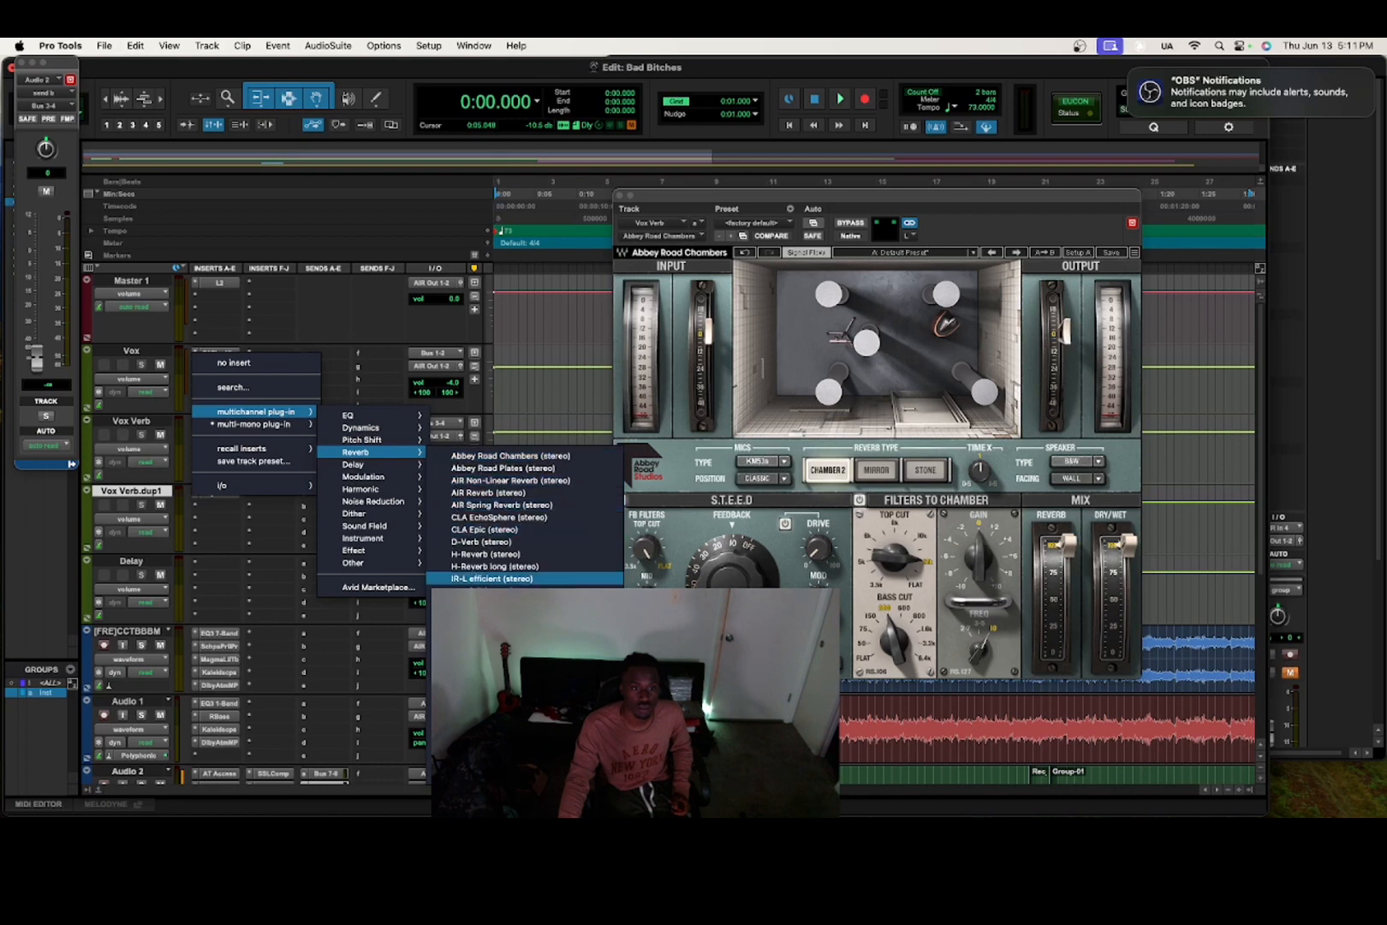
click(480, 641)
Play the session and raise the Vox Verb track's volume fader.
key(space)
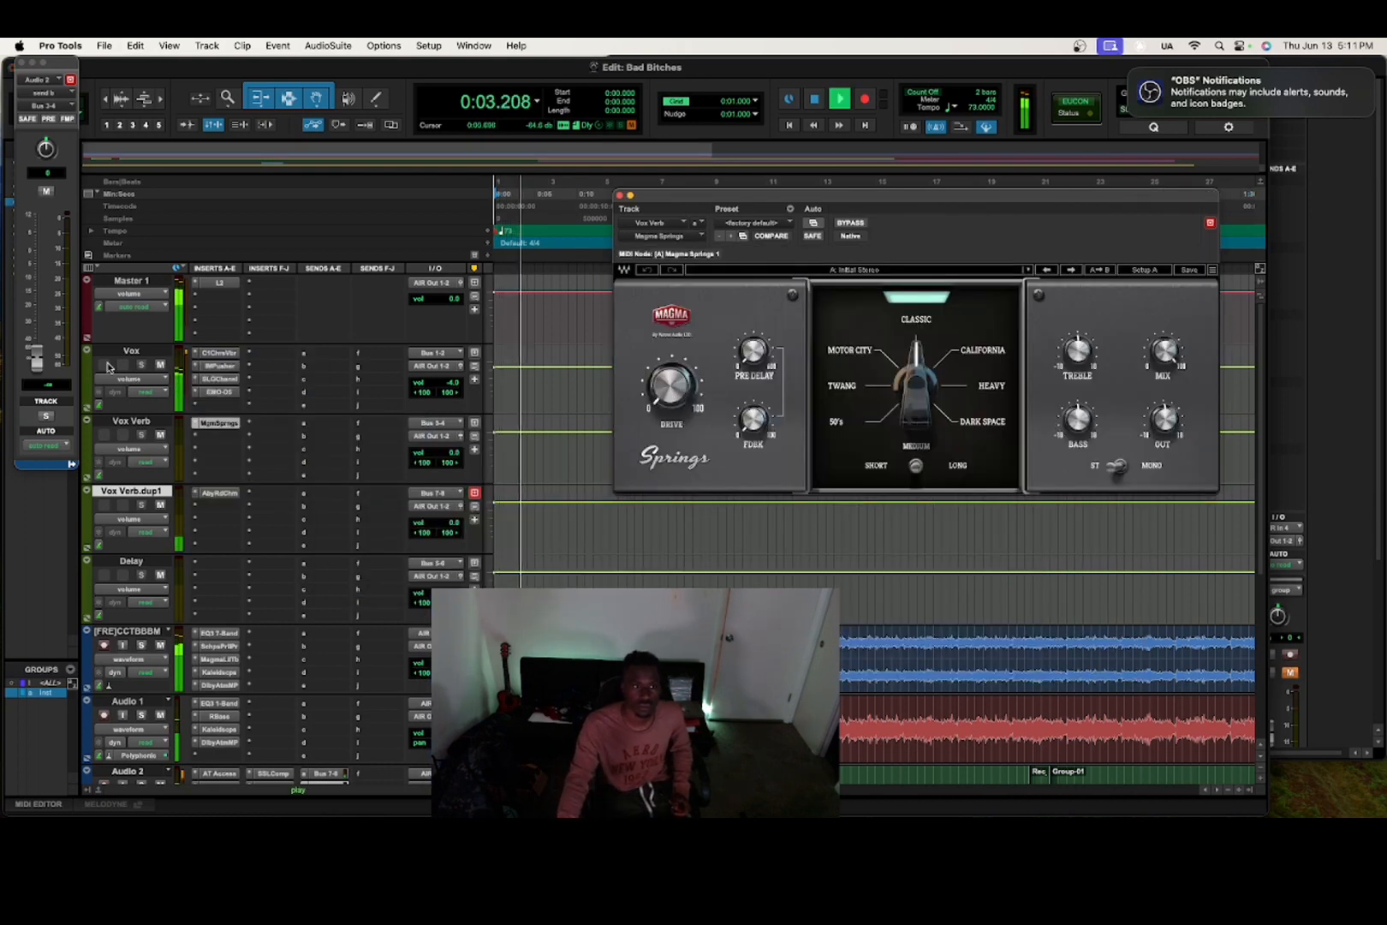
scroll(288, 509, down, 5)
scroll(288, 509, up, 2)
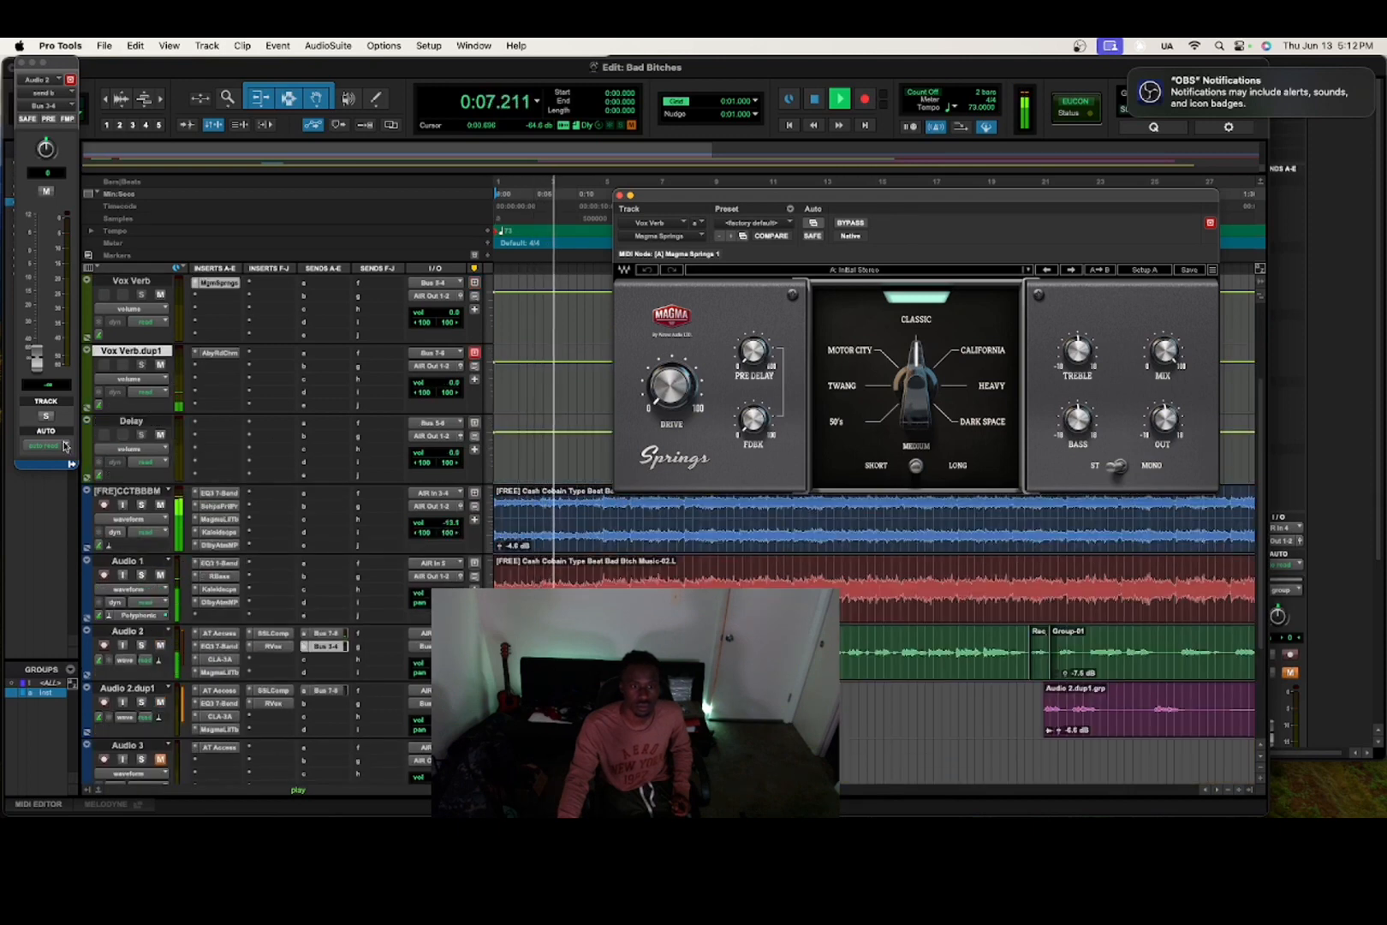
drag(32, 360, 53, 255)
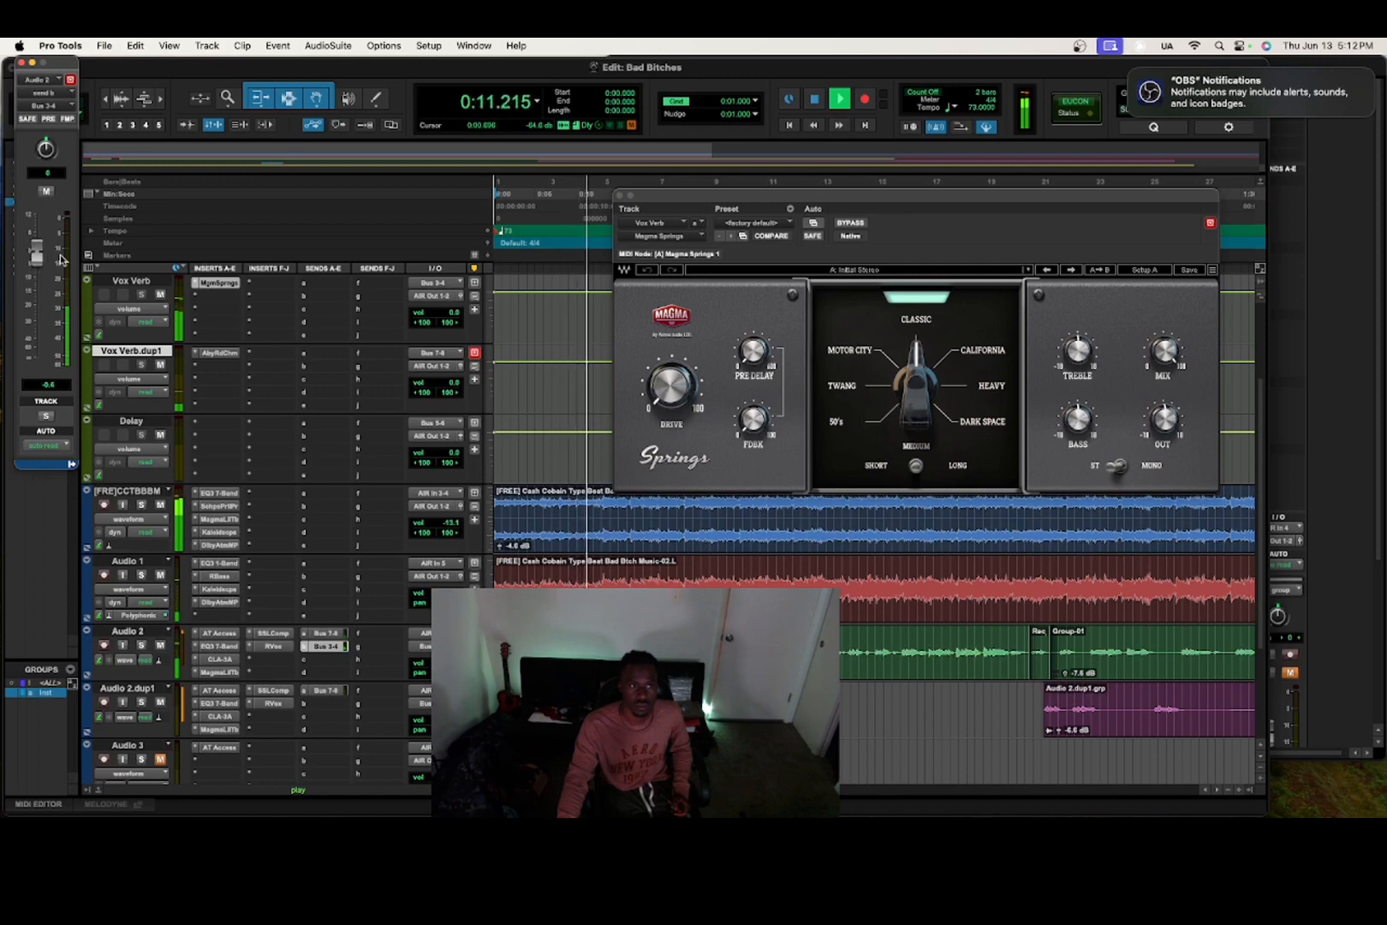
Audition spring modes California, Motor City and Heavy, settling on Dark Space, then stop.
click(933, 373)
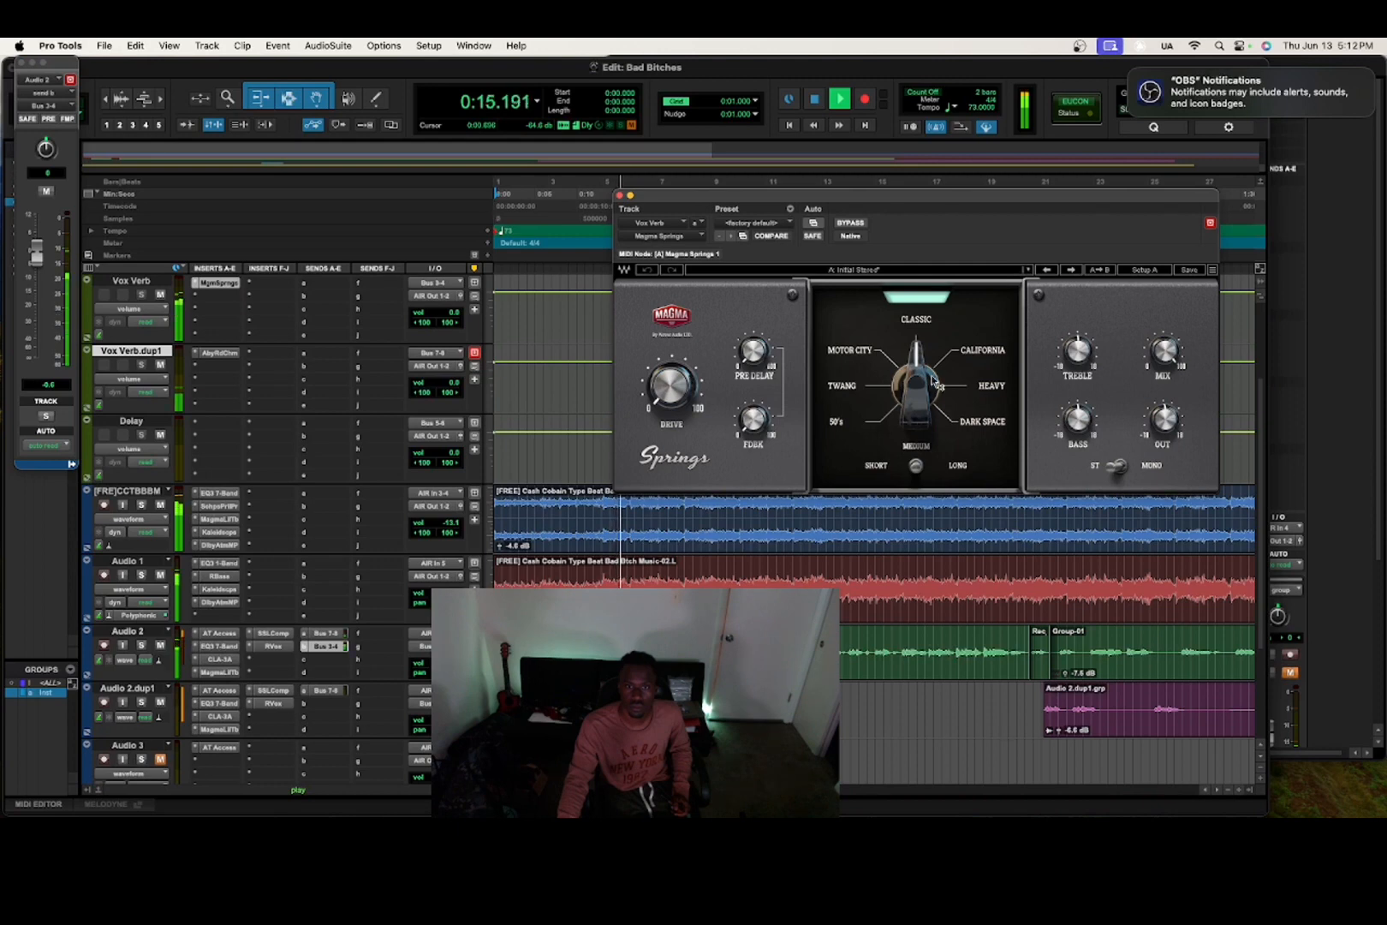
click(983, 350)
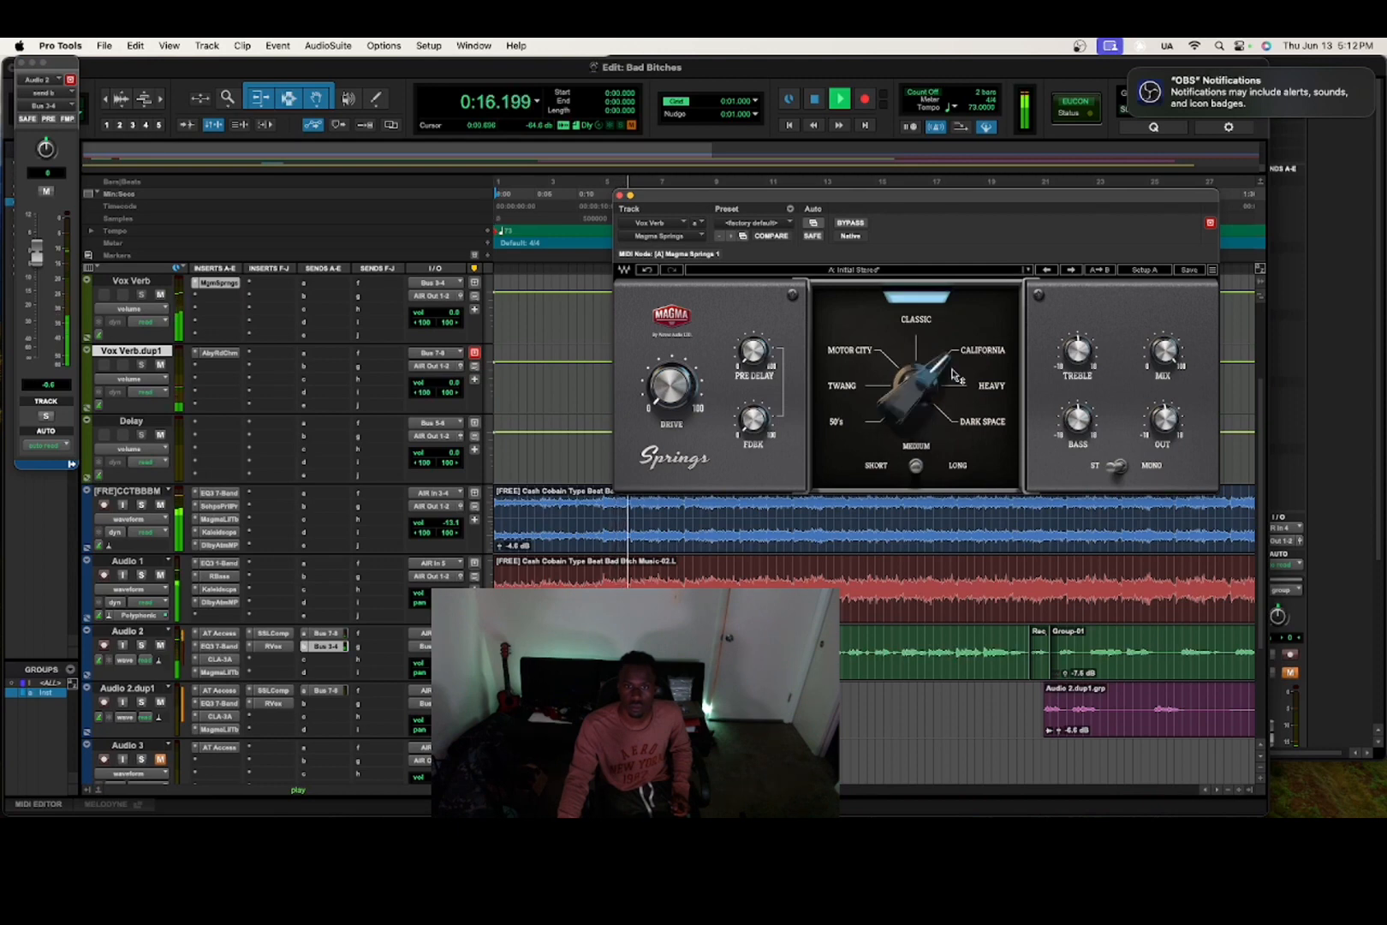
click(873, 355)
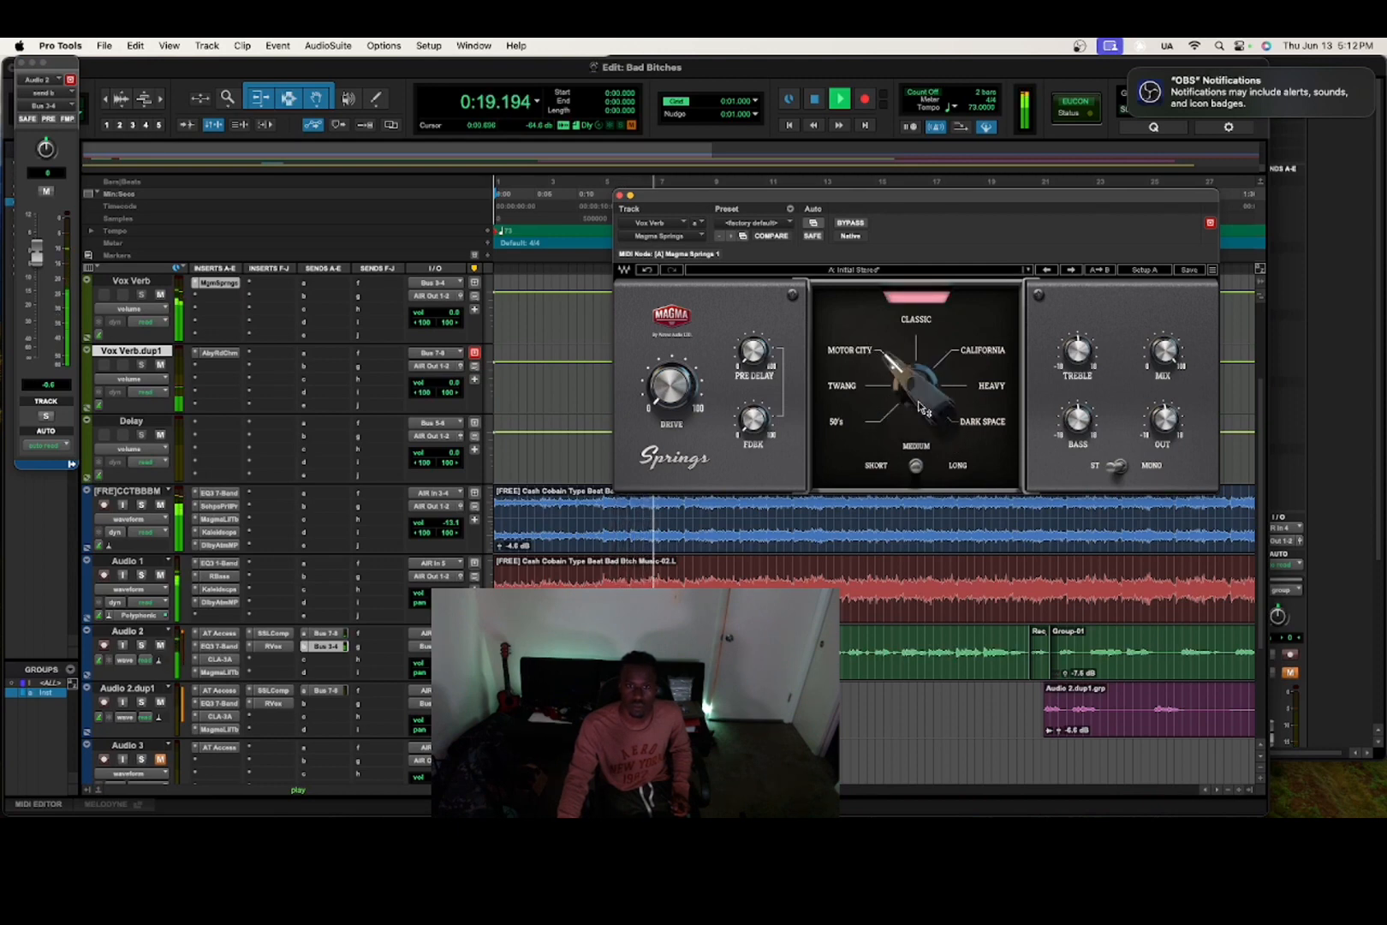
click(993, 389)
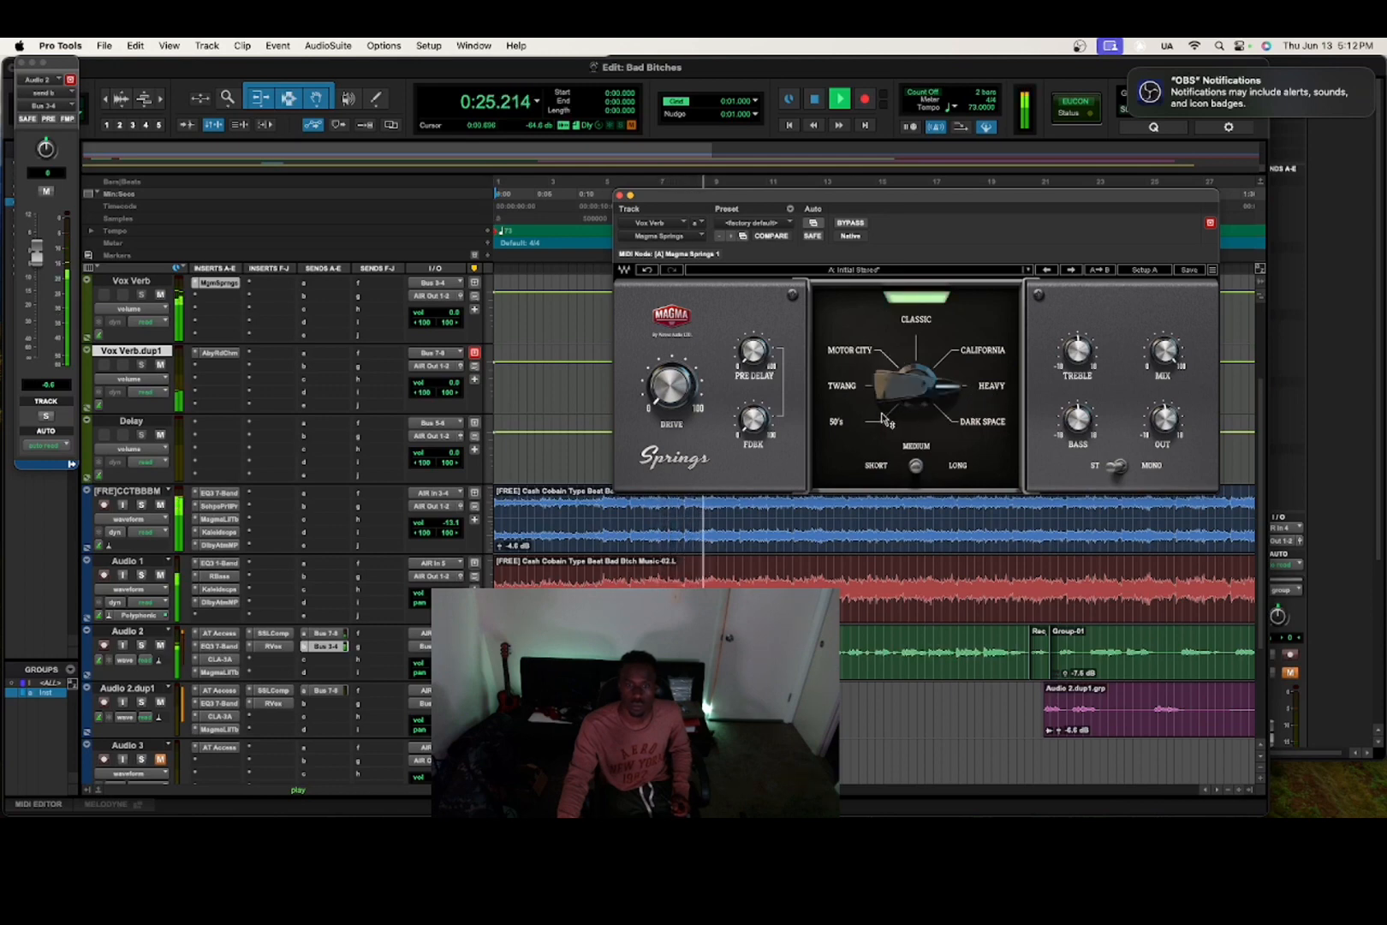
click(997, 422)
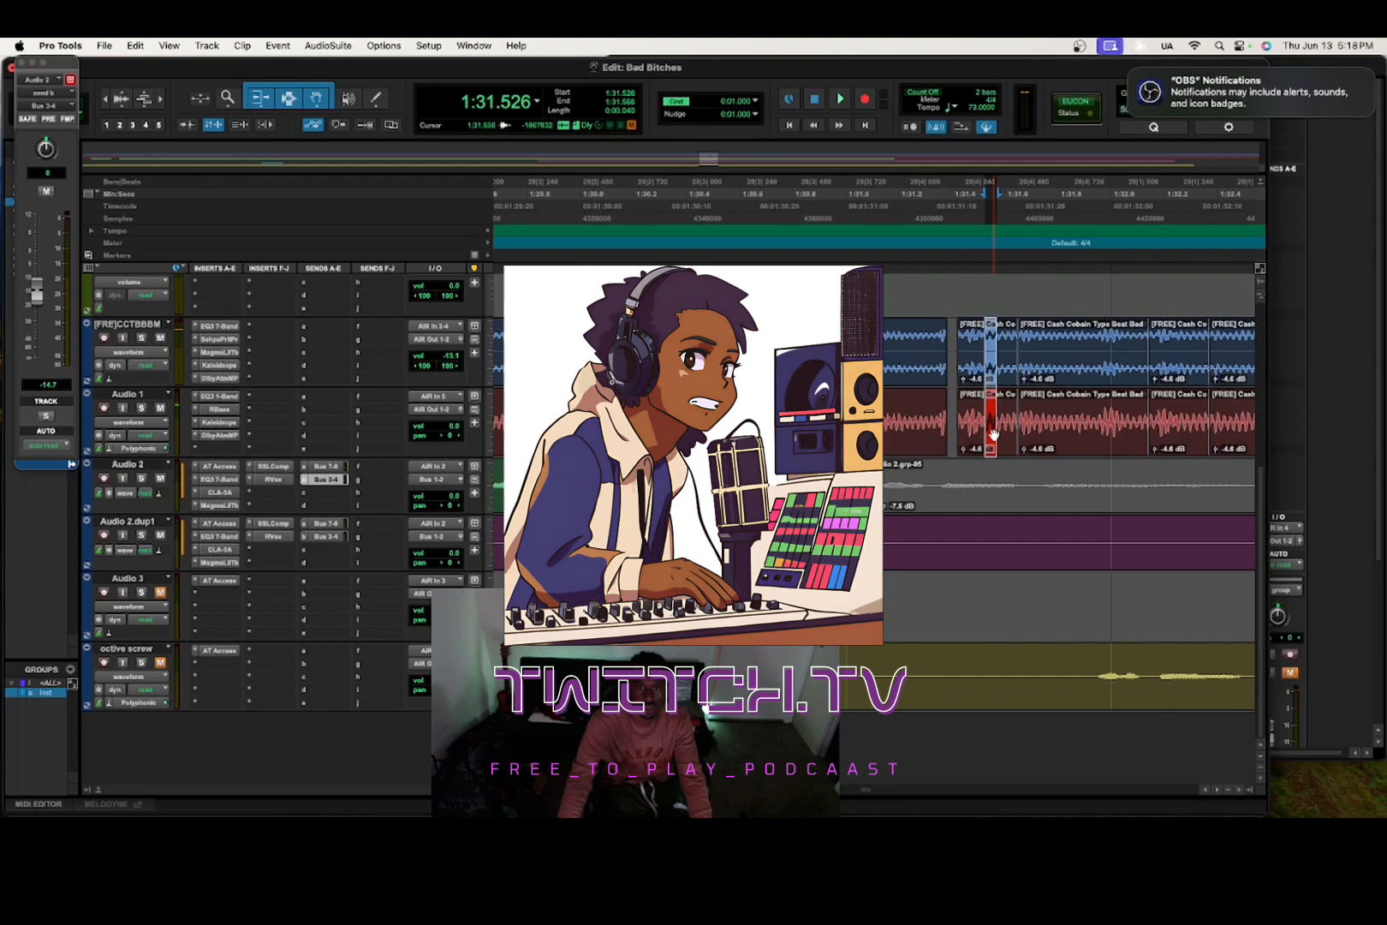
key(space)
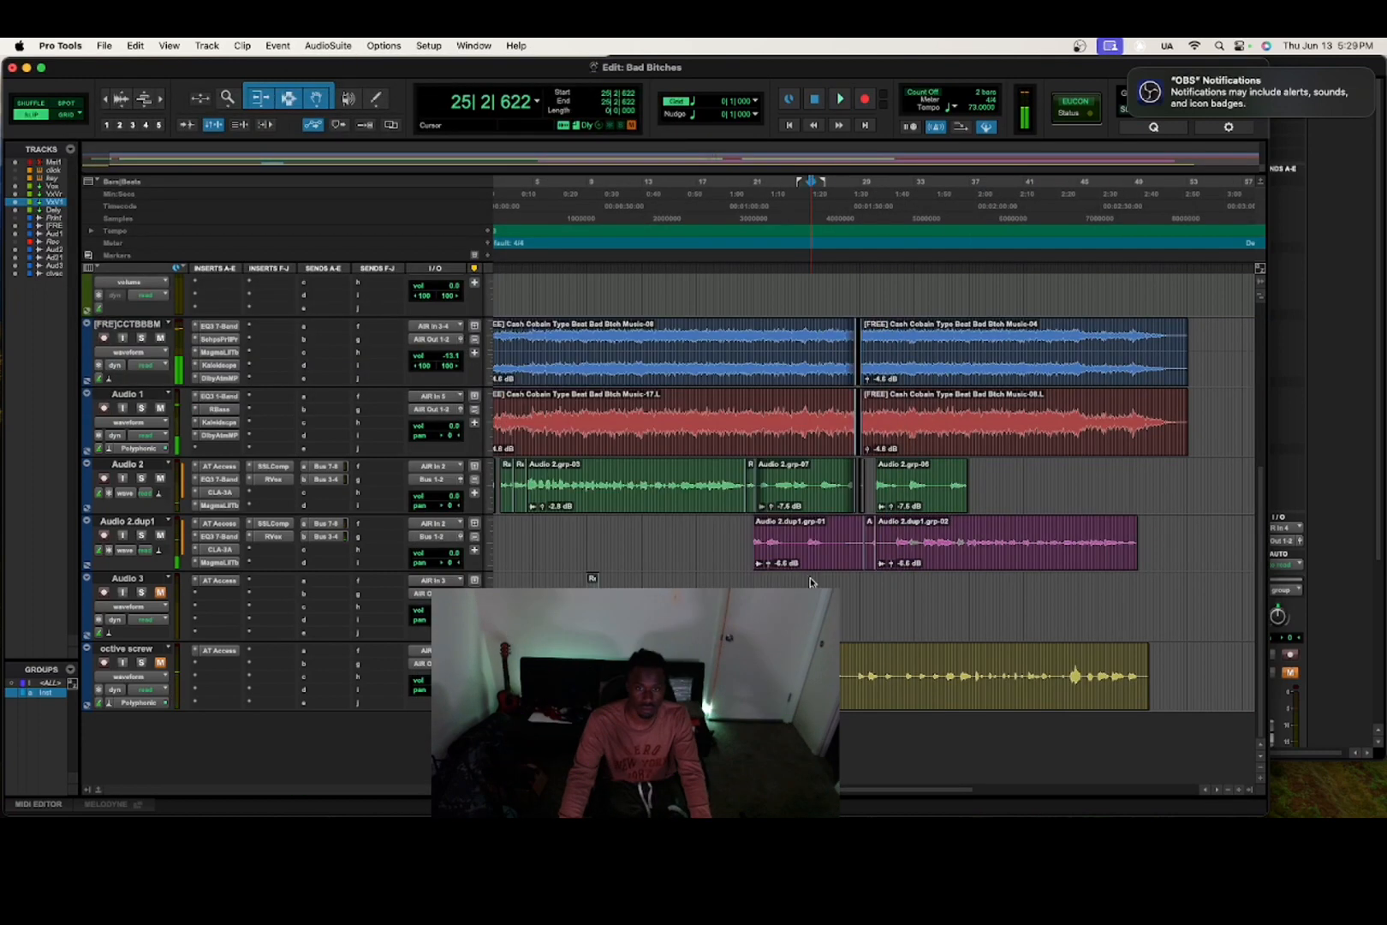
key(space)
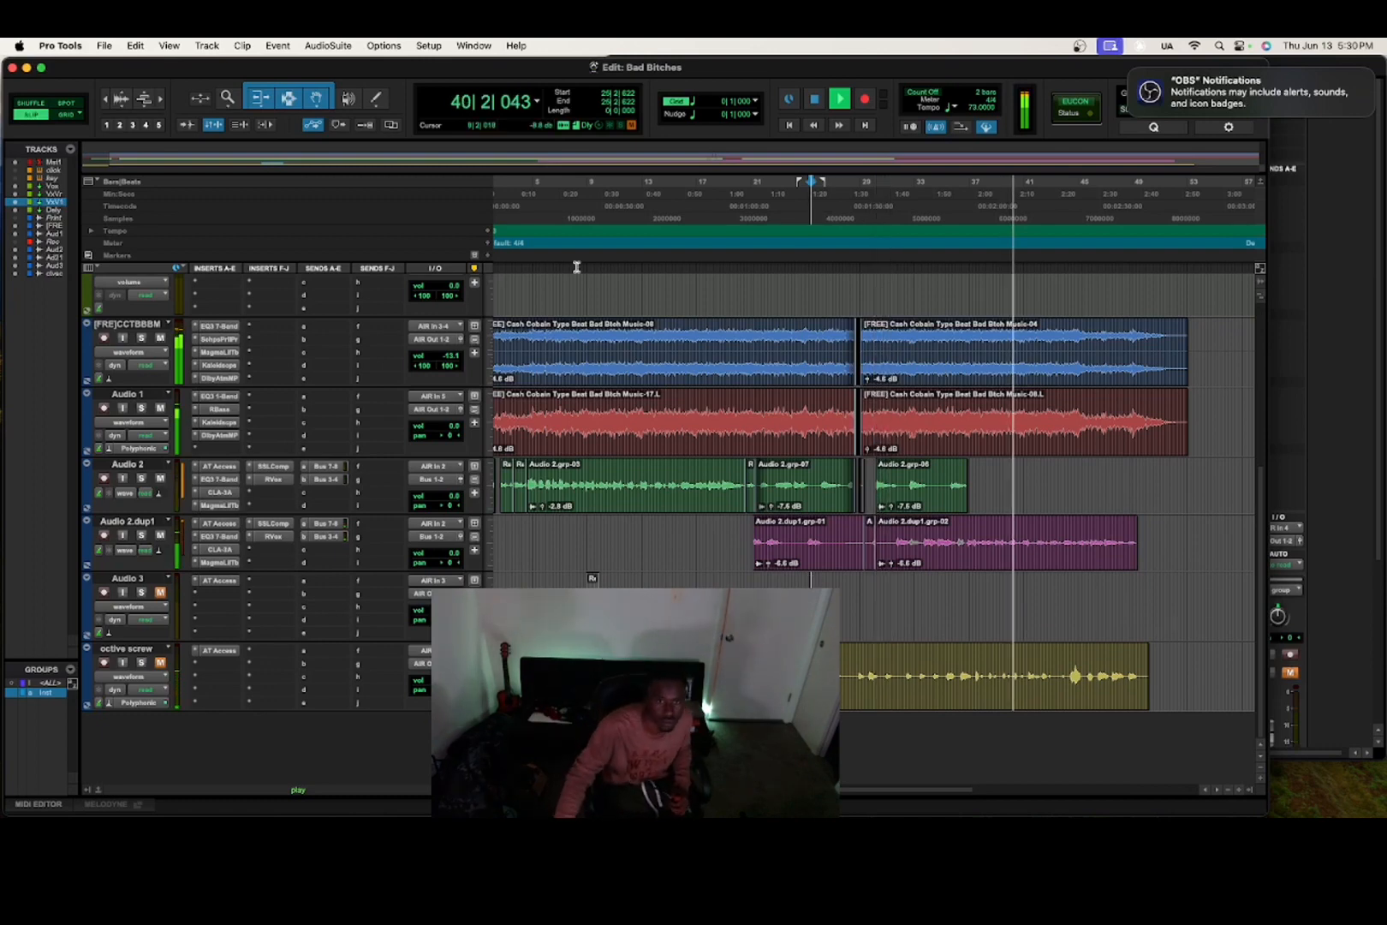
key(space)
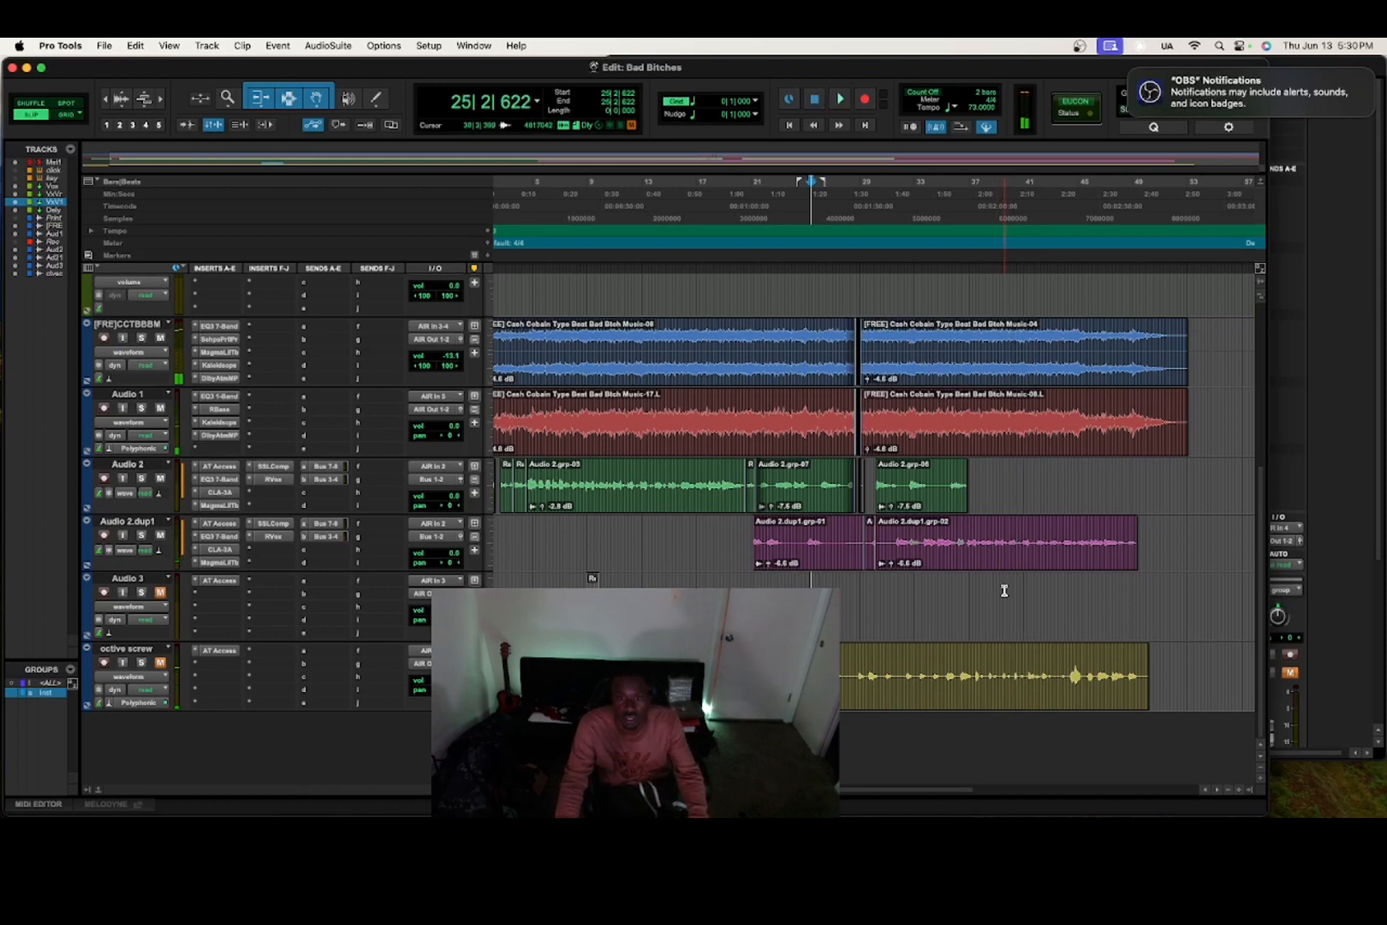
Separate a short stretch of Audio 2.dup1 near bar 40 into its own clip.
click(1242, 792)
click(1241, 792)
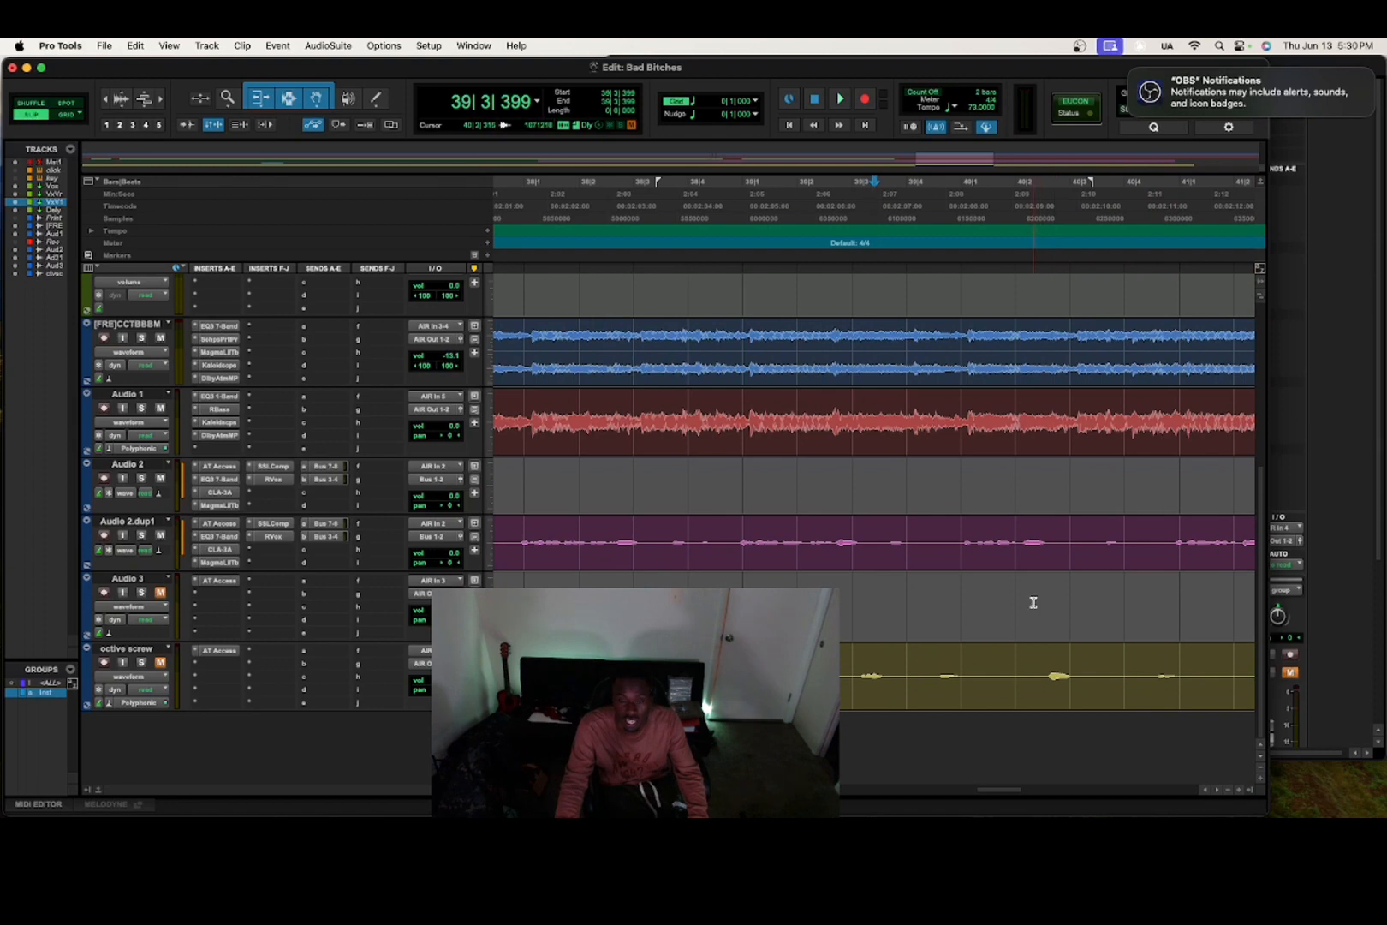
drag(956, 533, 1062, 558)
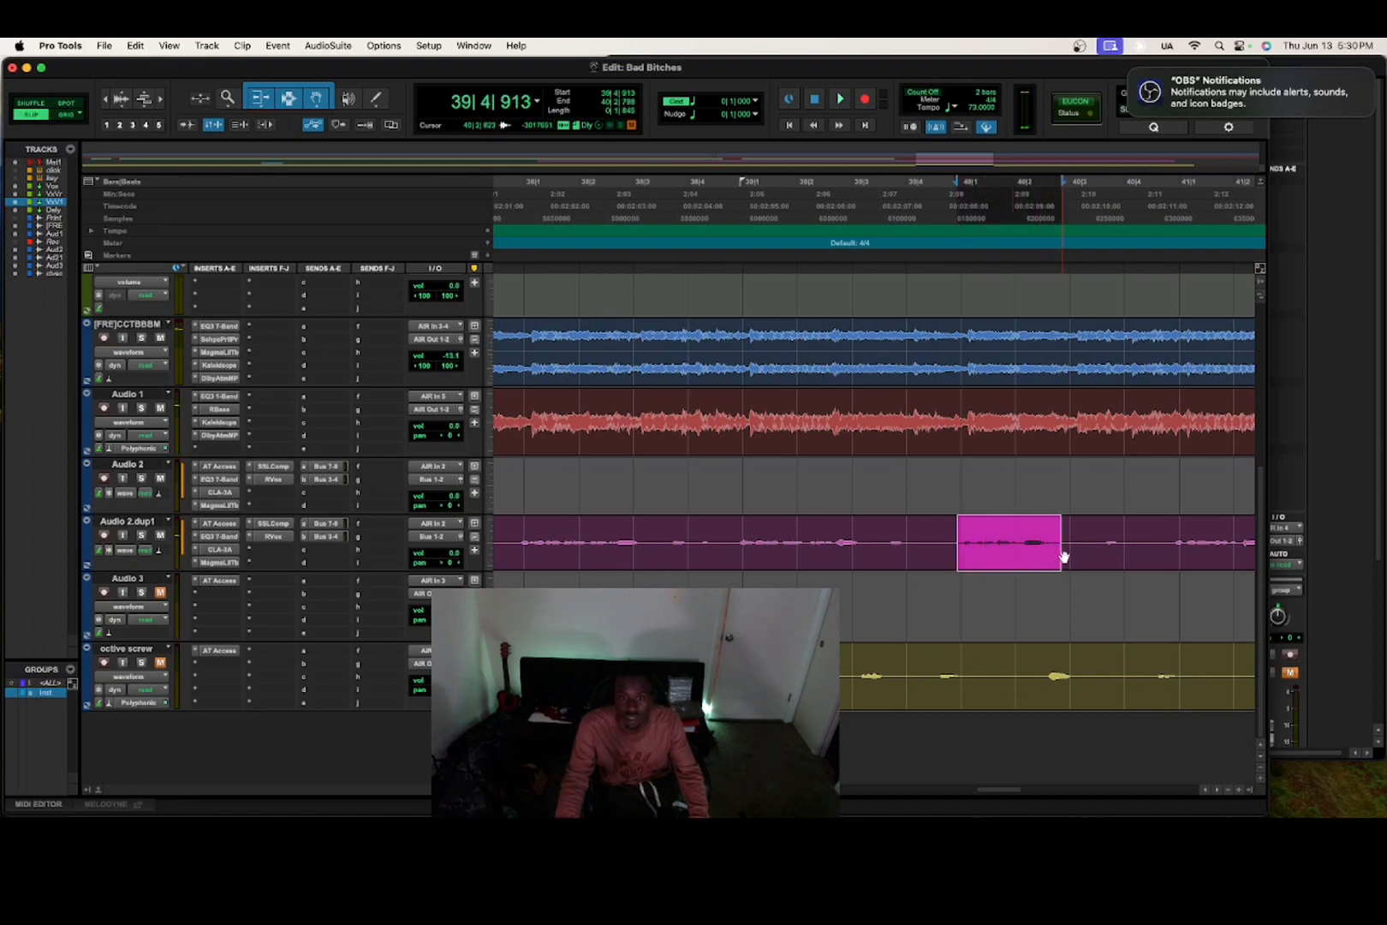
key(super+e)
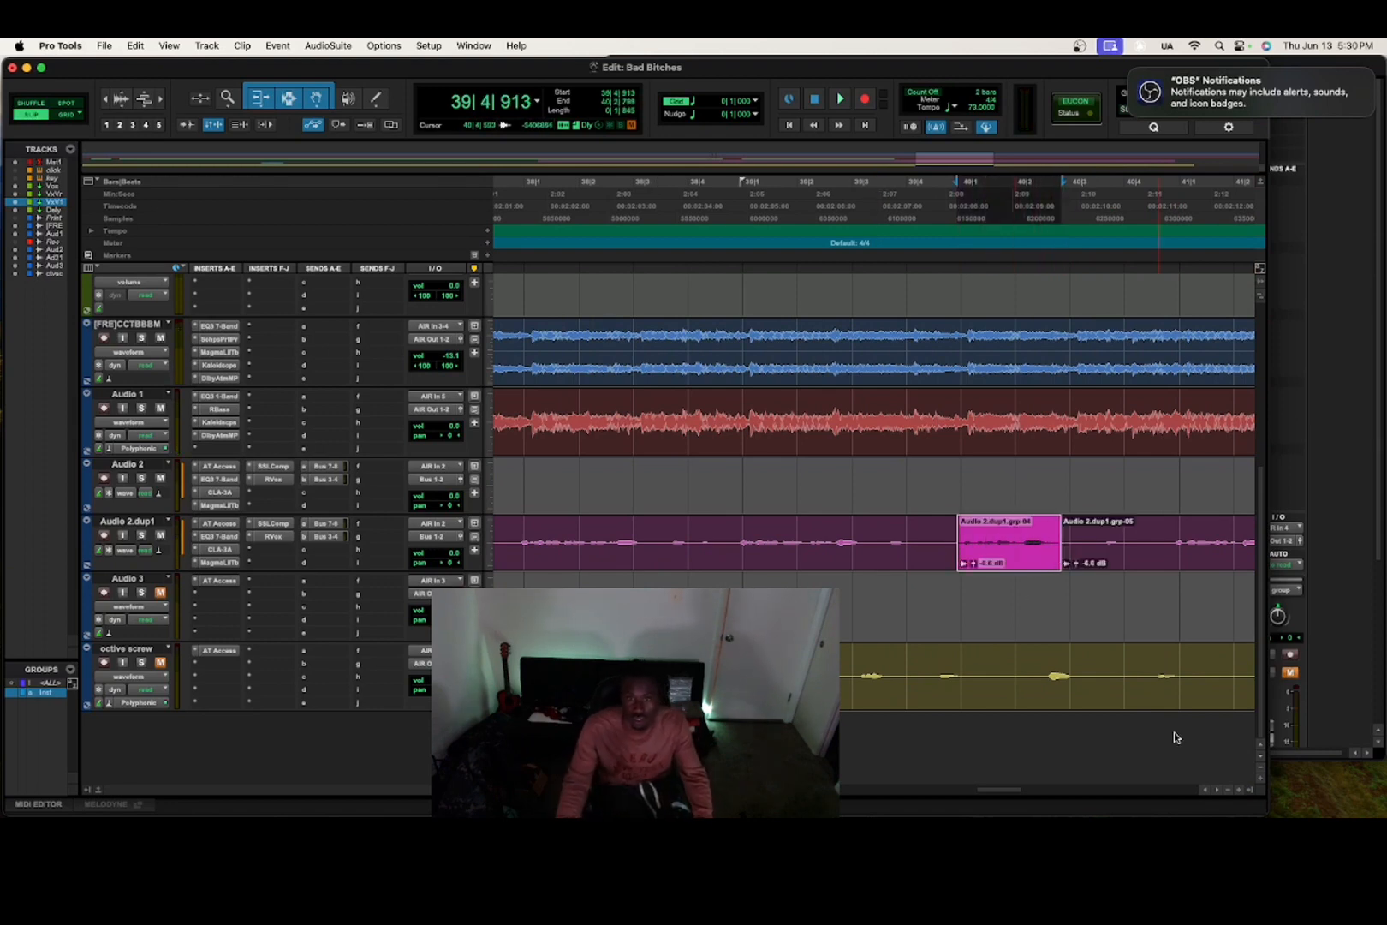
Zoom in and select the new clip Audio 2.dup1.grp-04.
click(1237, 788)
click(1237, 788)
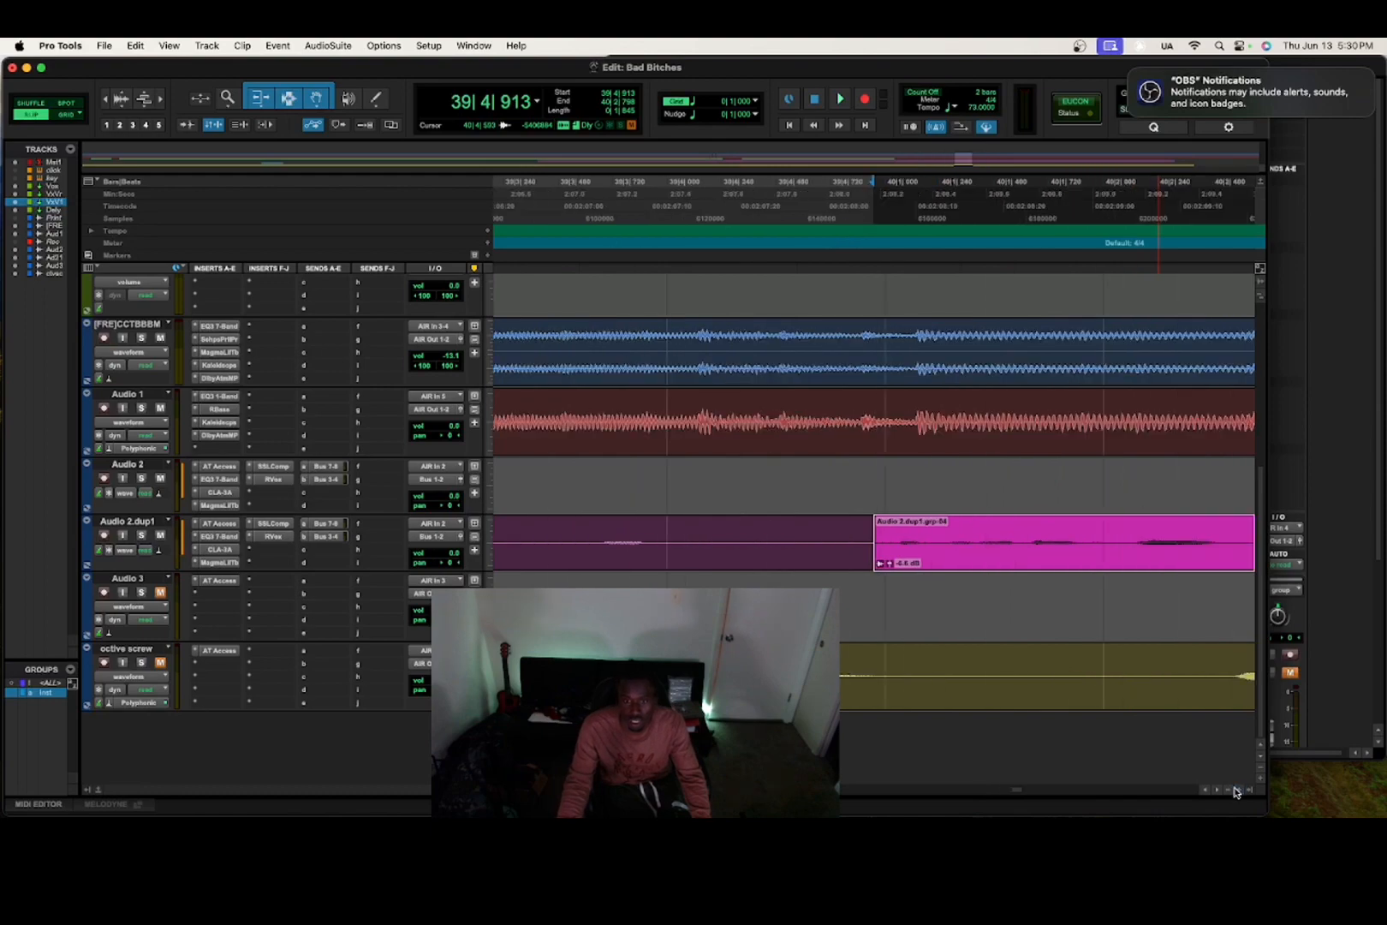
click(1237, 789)
click(1019, 555)
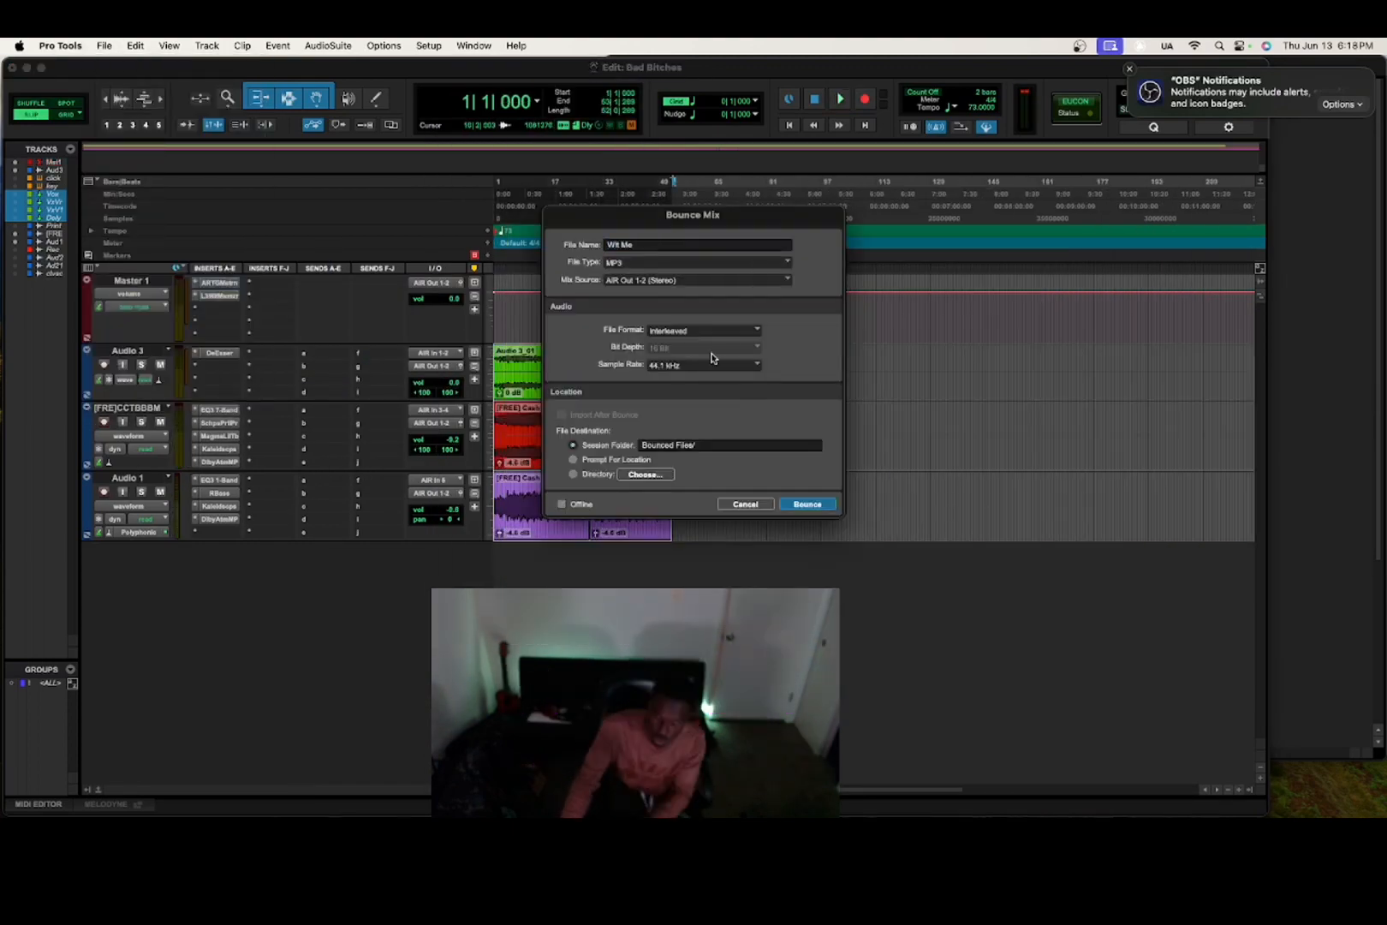
Start bouncing 'Wit Me' as a 44.1 kHz MP3 to Bounced Files.
key(Return)
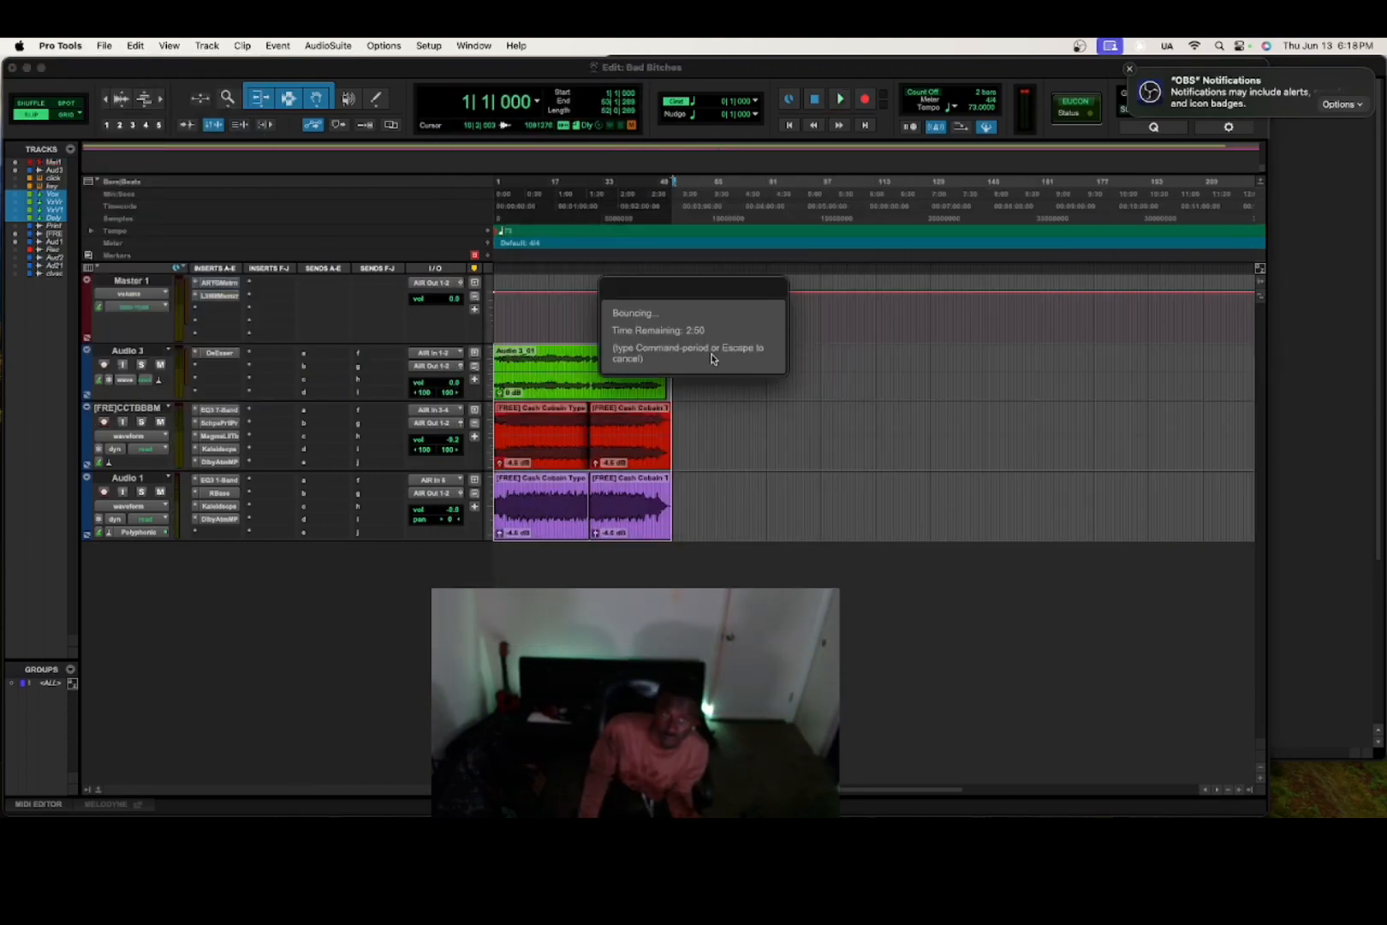